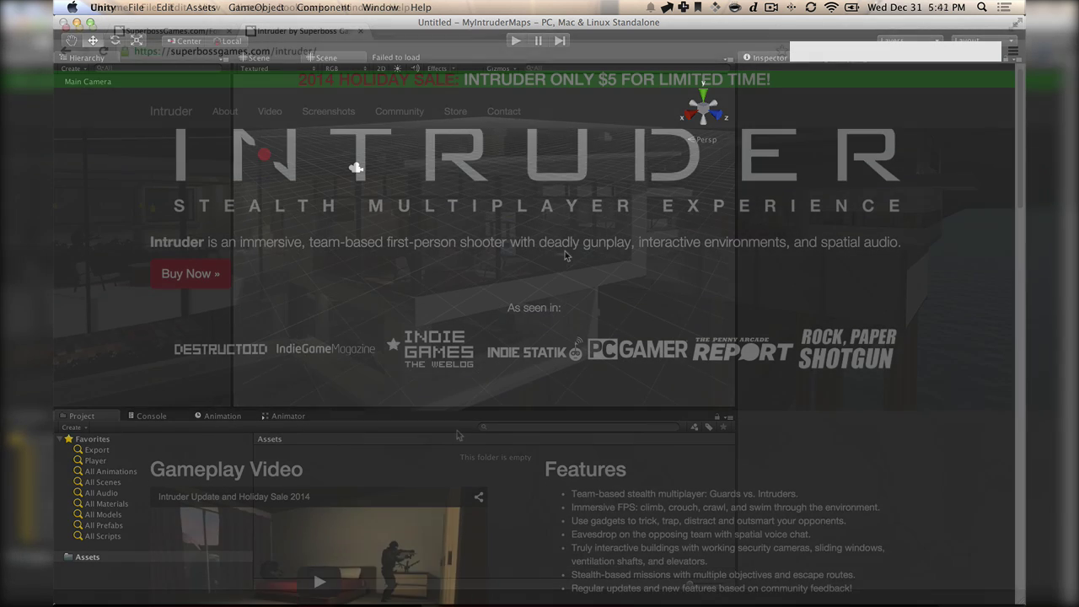
Step: Play the Intruder gameplay video and go to the Intruder store page
scroll(493, 438, "down", 5)
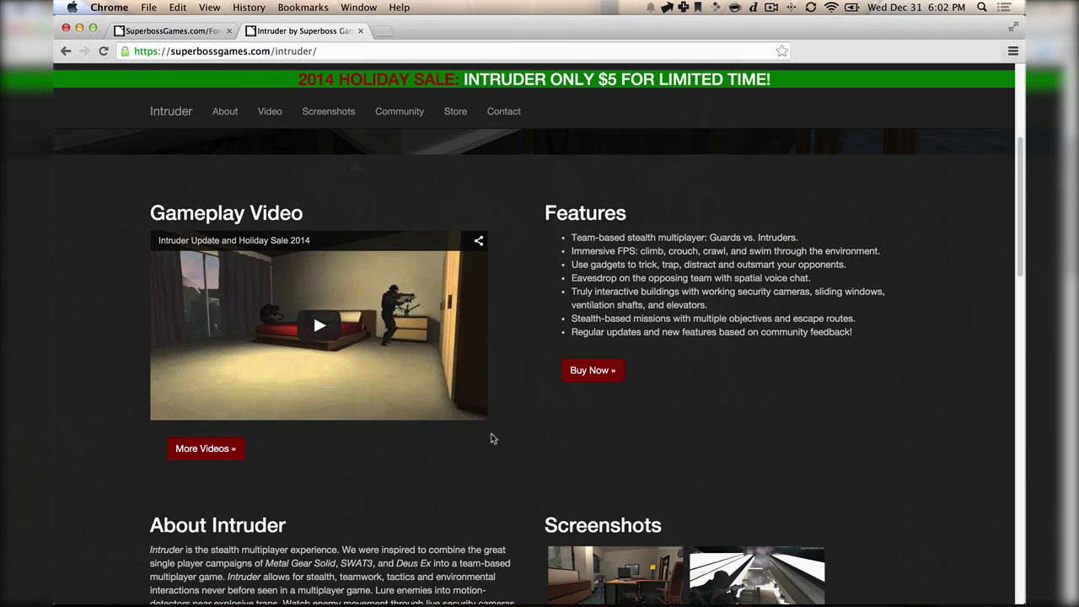
left_click(321, 326)
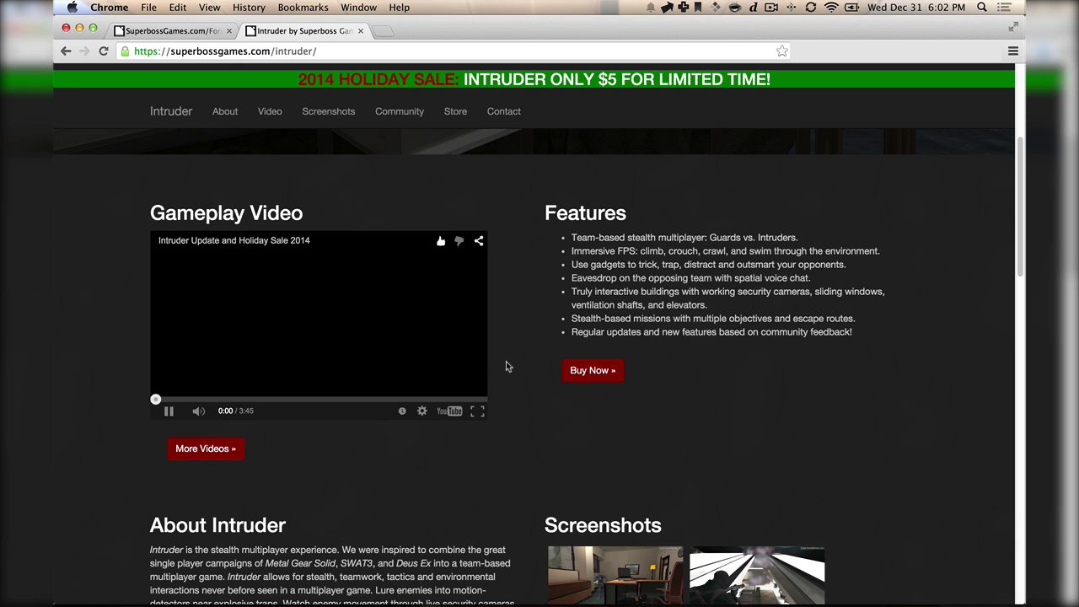
scroll(506, 363, "down", 1)
scroll(505, 368, "down", 10)
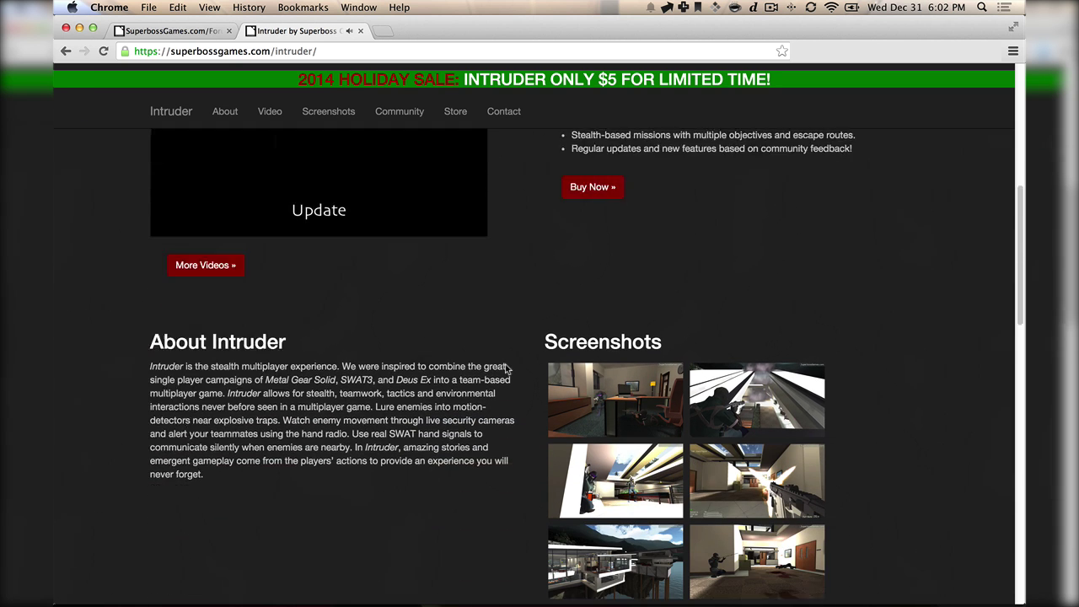
scroll(505, 369, "down", 5)
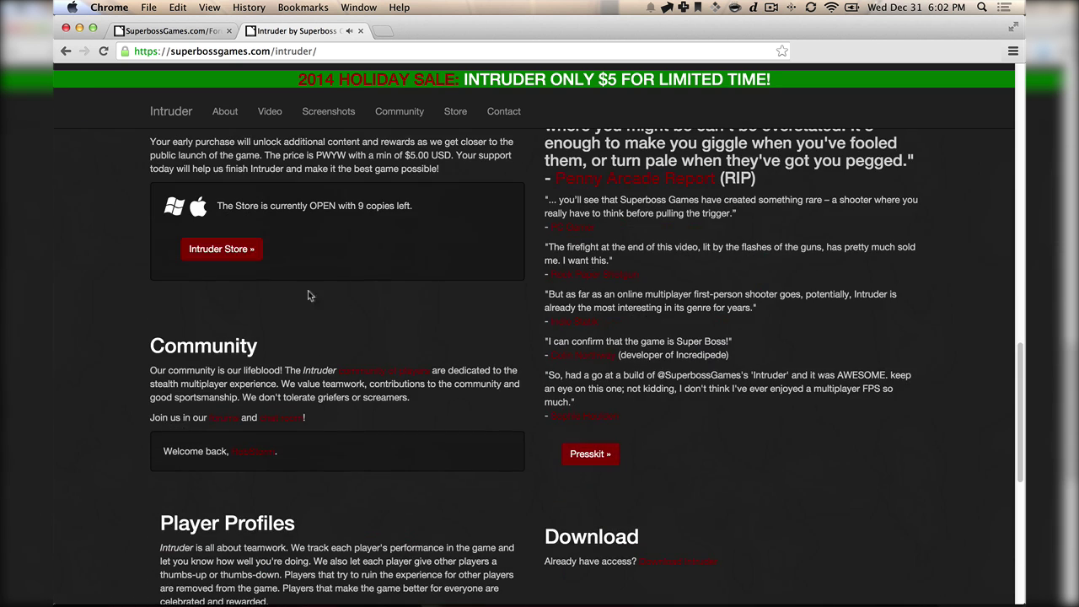
left_click(221, 248)
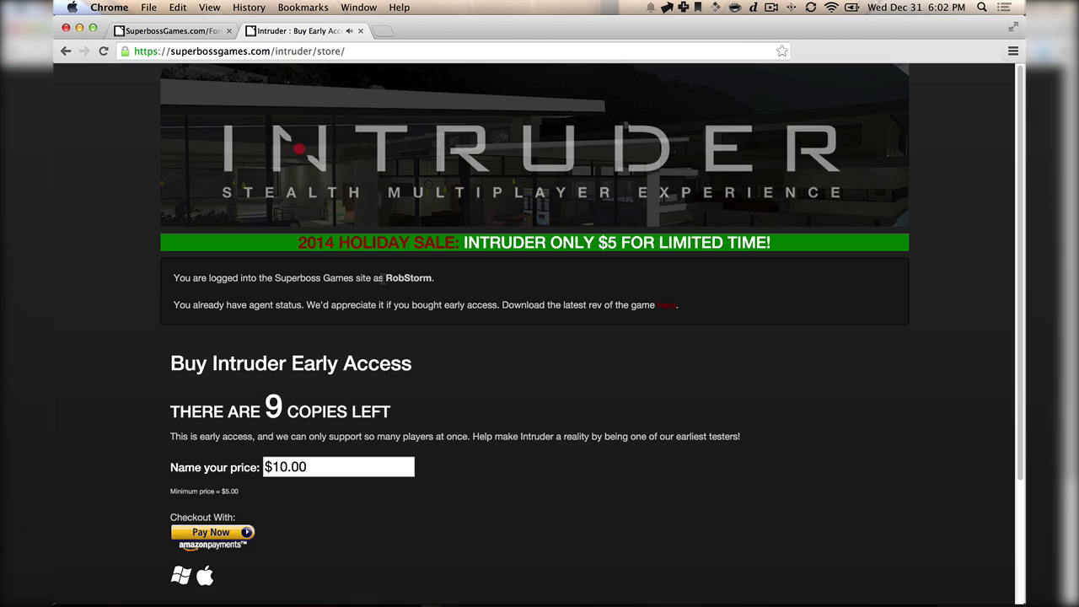
Step: Change the Name your price amount from $10.00 to $5.00
left_click(282, 463)
key("BackSpace")
key("Delete")
type("5")
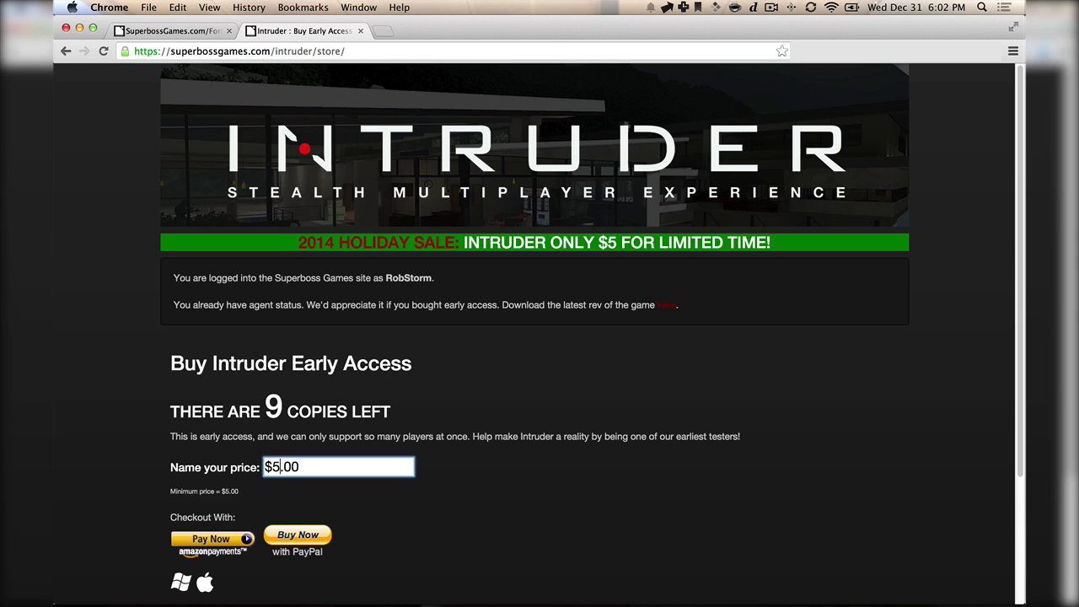
left_click(525, 446)
scroll(525, 447, "down", 1)
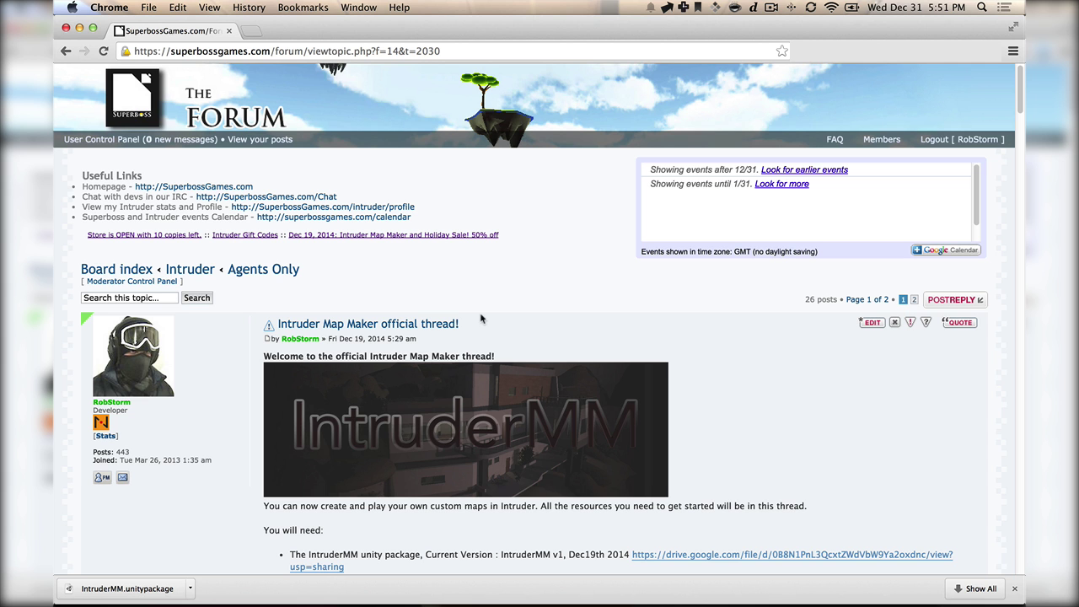
Step: Download IntruderMM.unitypackage from the forum thread's Google Drive link, then switch to Unity
scroll(485, 303, "down", 2)
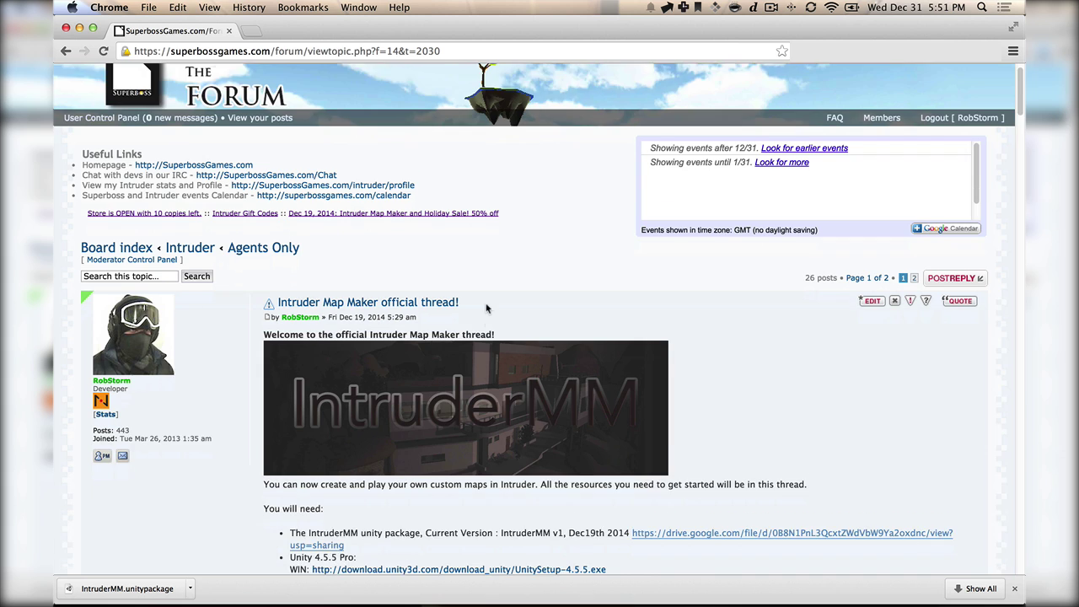
scroll(487, 301, "down", 4)
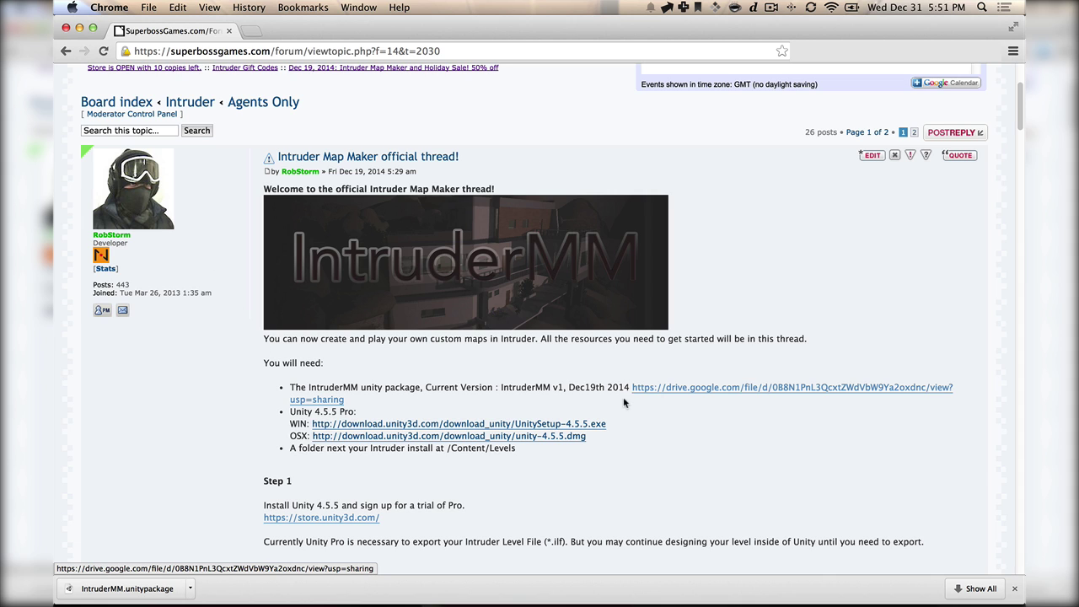
left_click(686, 388)
key("super+Tab")
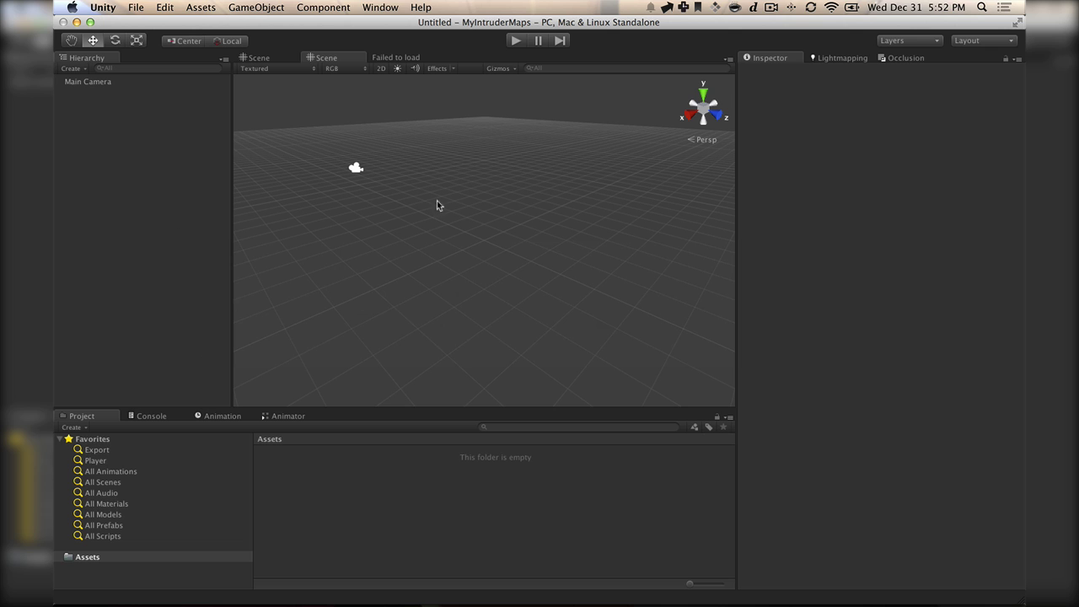
Step: Import MM Demo/IntruderMM.unitypackage as a custom package and show the IntruderMM folder contents
left_click(210, 6)
mouse_move(173, 9)
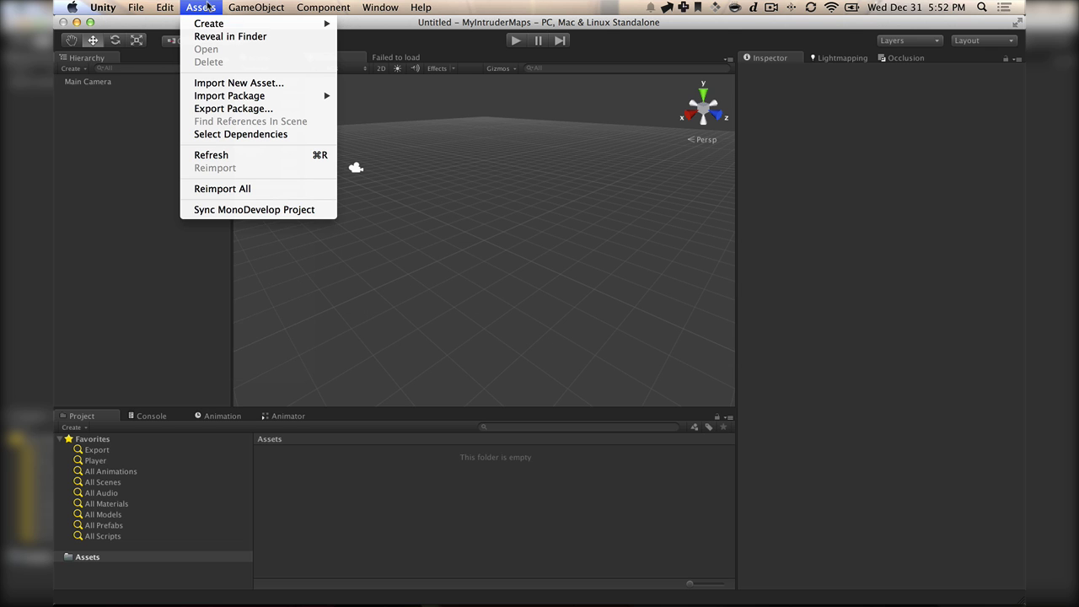
mouse_move(275, 99)
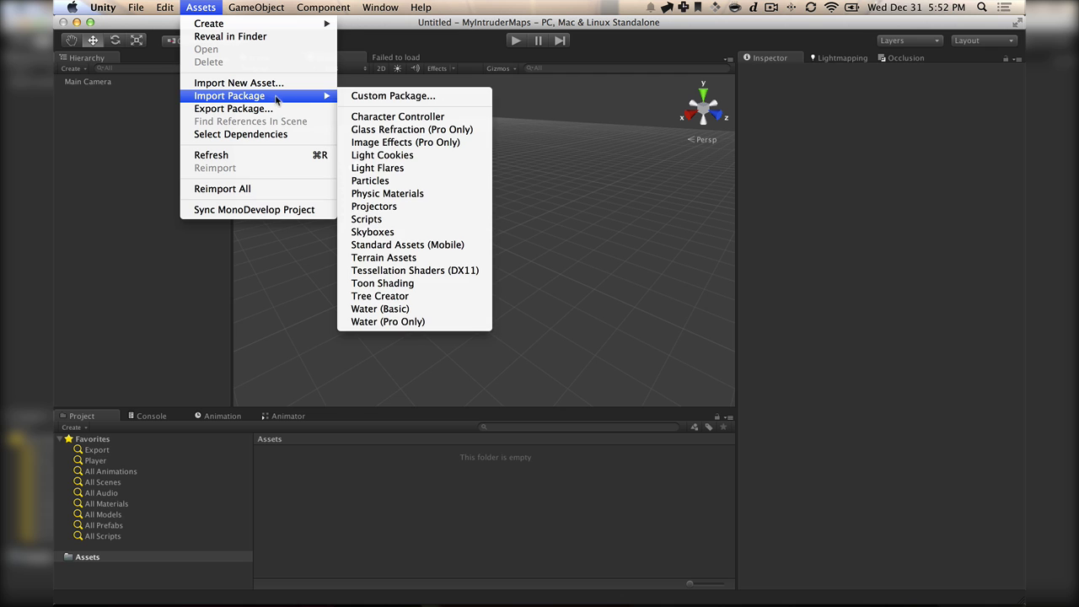
left_click(380, 97)
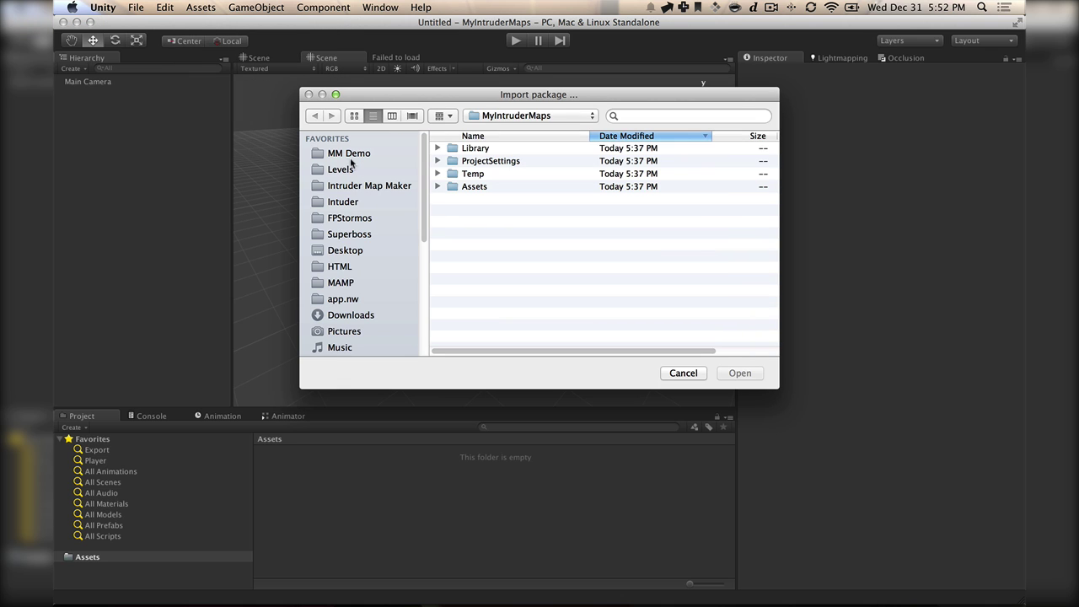
left_click(354, 153)
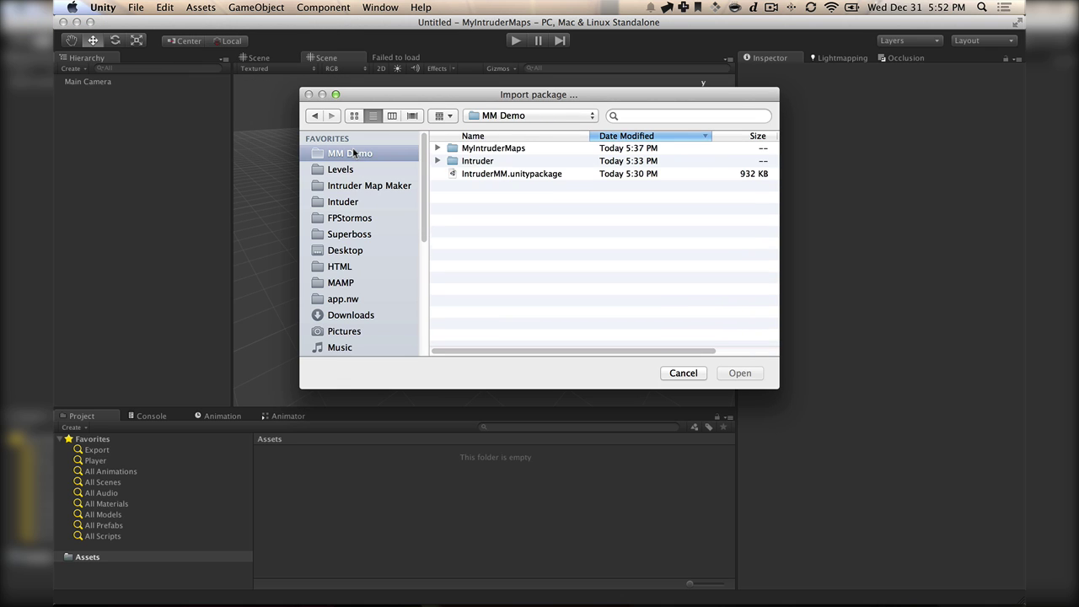
double_click(483, 175)
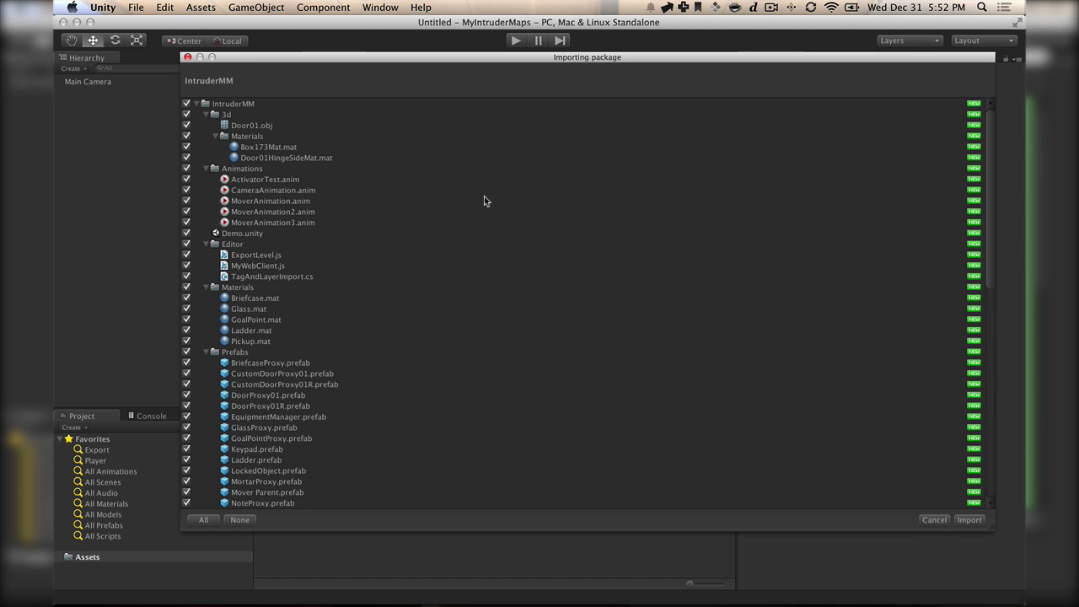
scroll(342, 286, "down", 15)
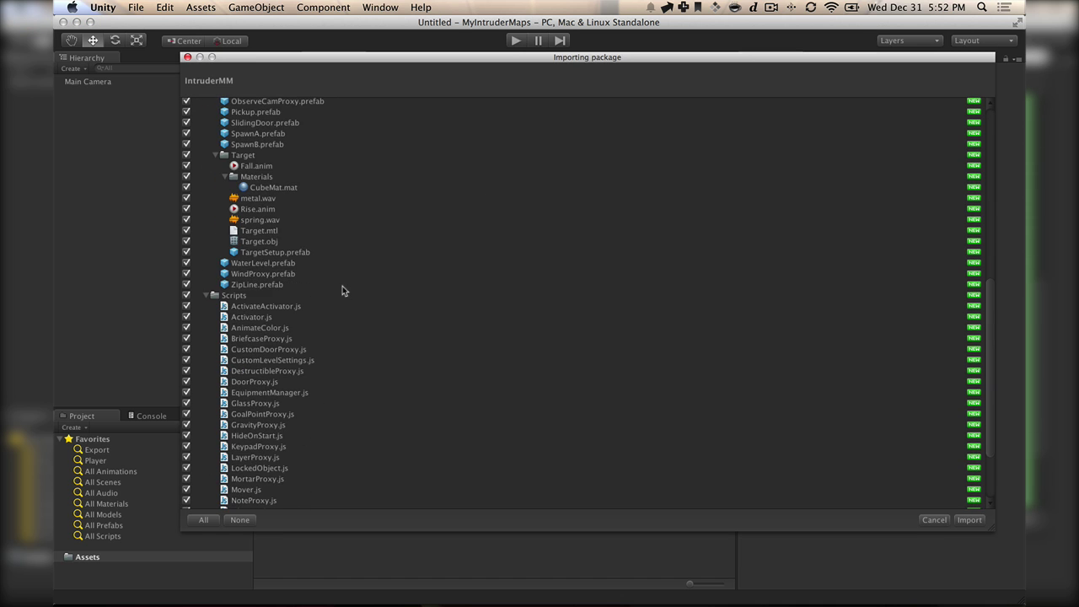
scroll(344, 290, "up", 10)
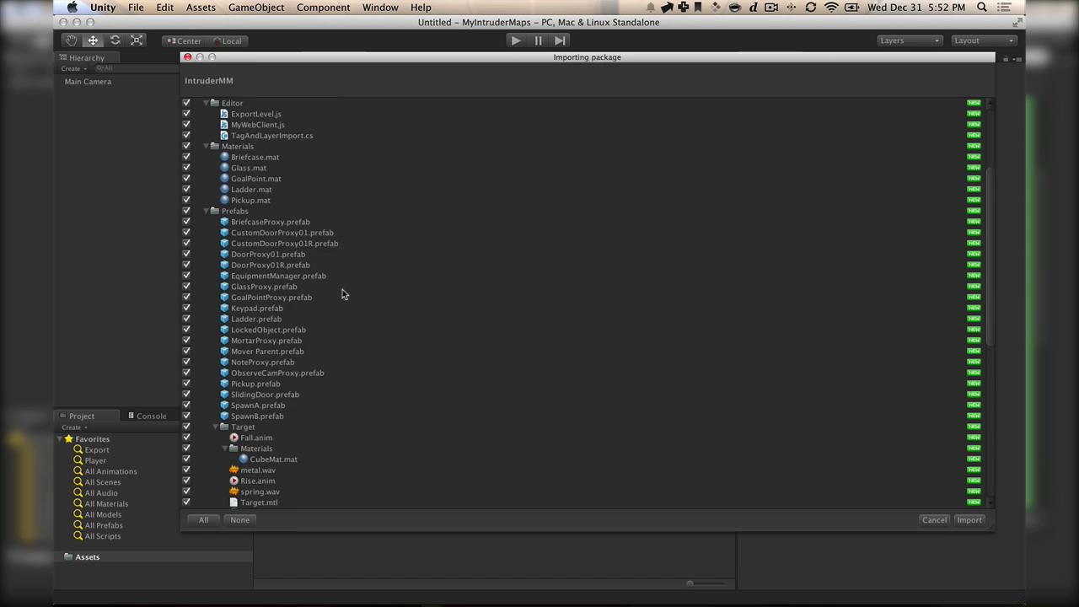
left_click(969, 519)
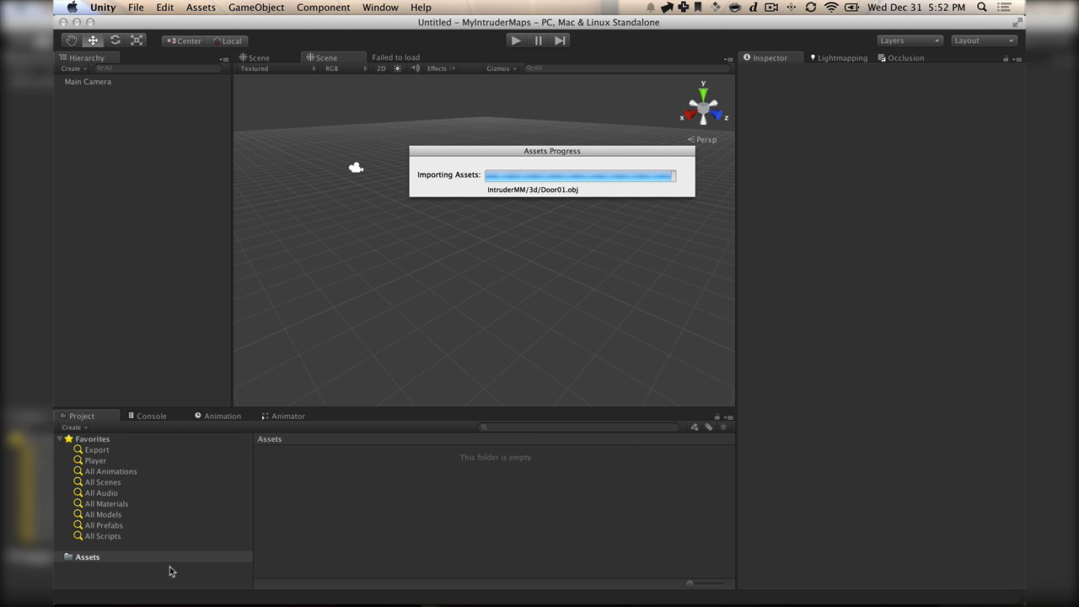
left_click(95, 568)
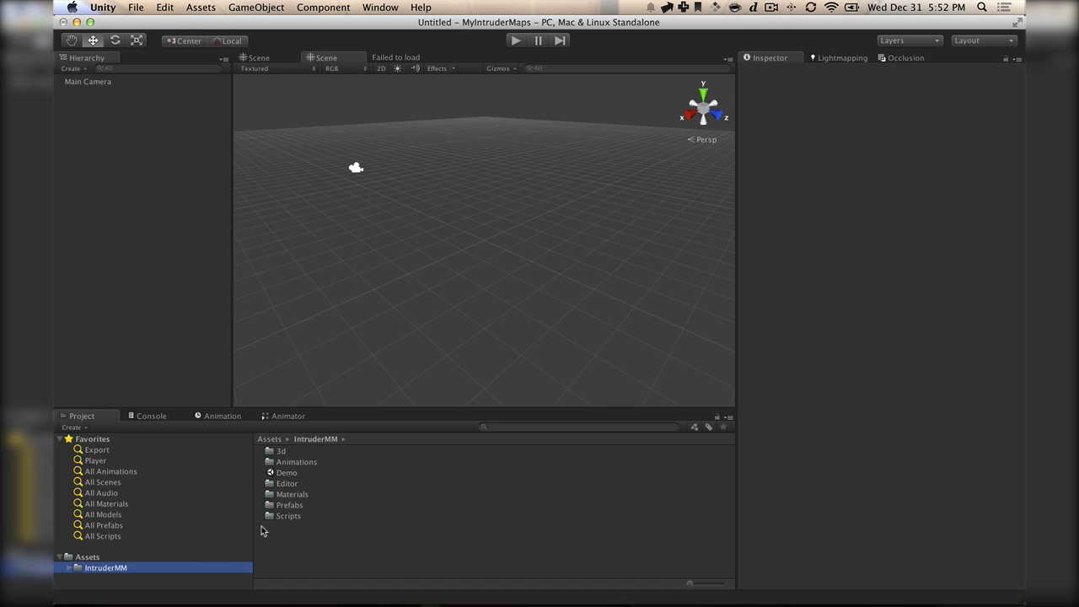
Step: Open the Demo scene without saving, look around the level, then start a new empty scene
double_click(282, 473)
left_click(506, 225)
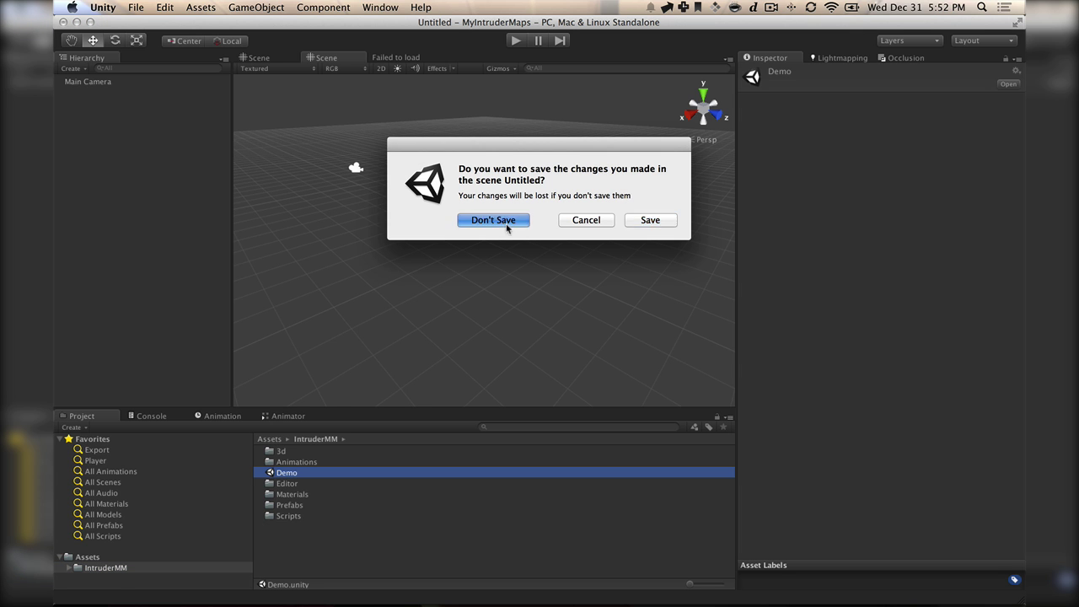
right_click_drag(624, 250, 552, 246)
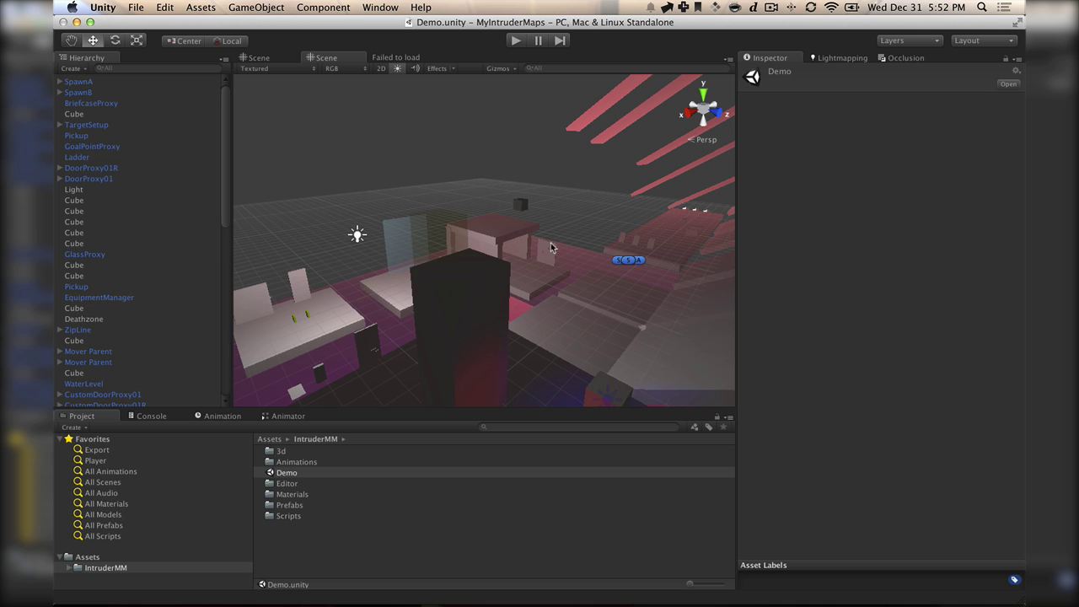
left_click_drag(428, 306, 529, 229)
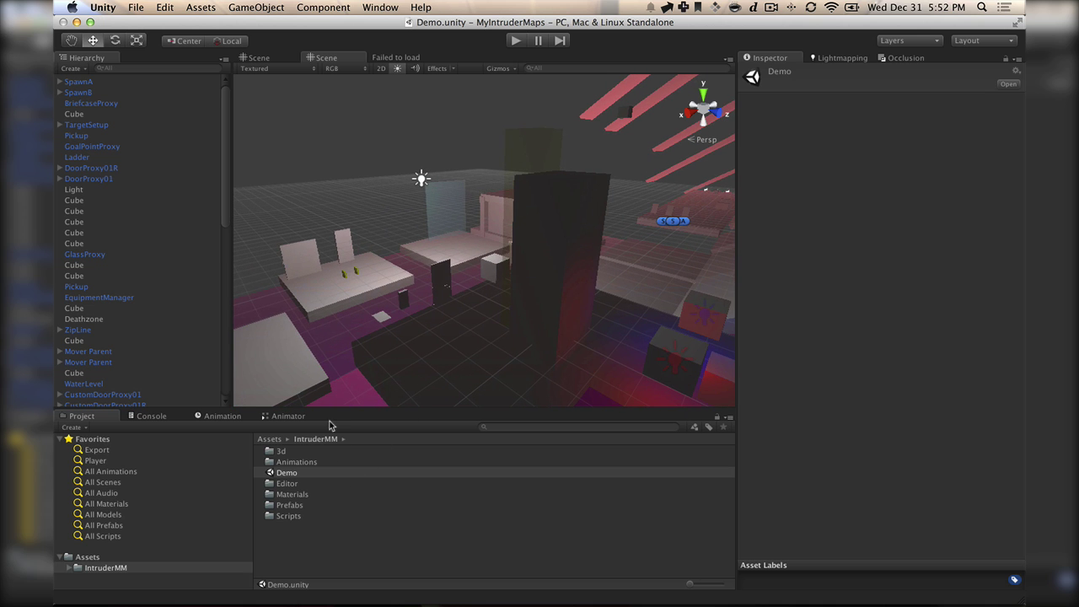
key("super+n")
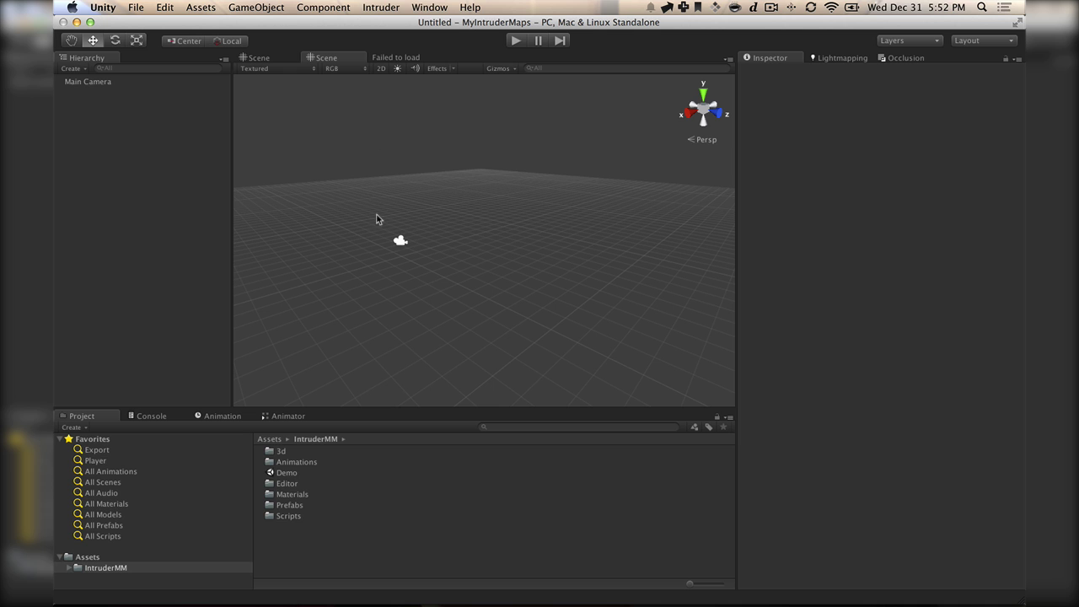
Step: Add a cube to the scene and set its position to 0, 0, 0
right_click_drag(375, 218, 495, 209)
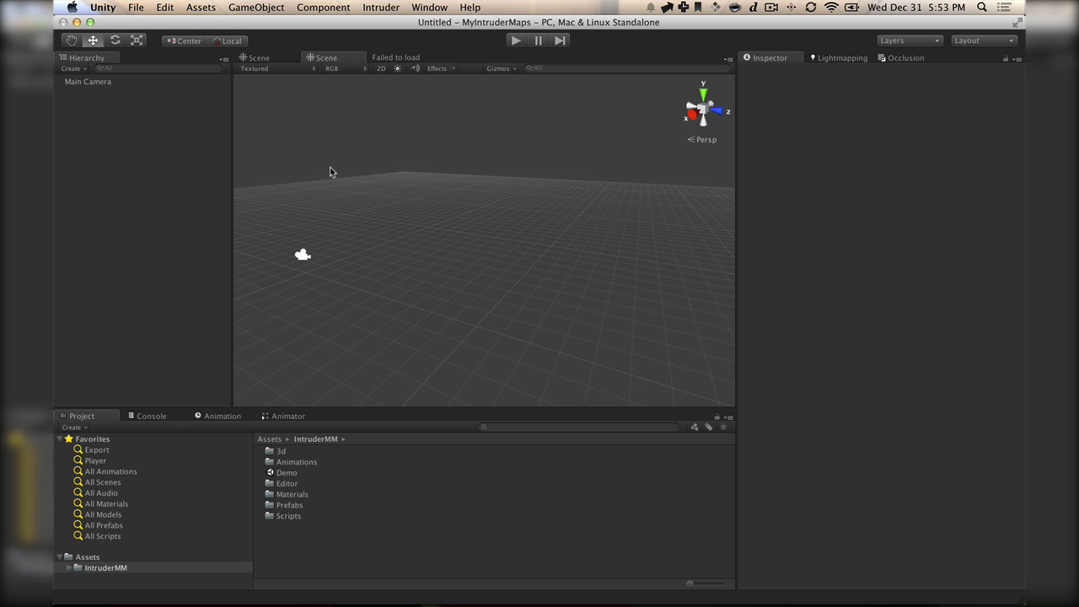
left_click(245, 9)
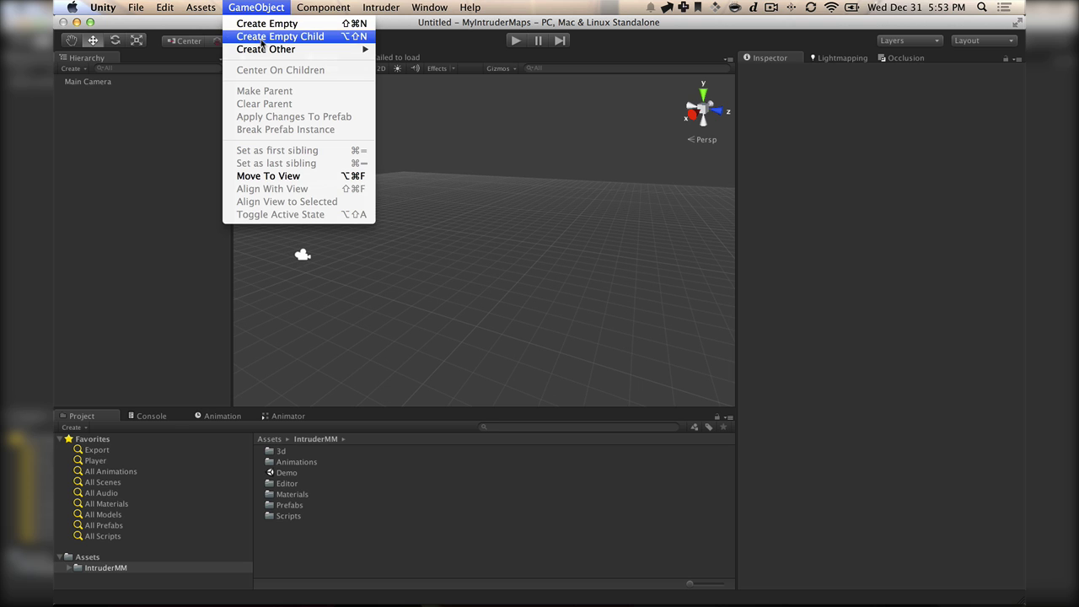
mouse_move(265, 50)
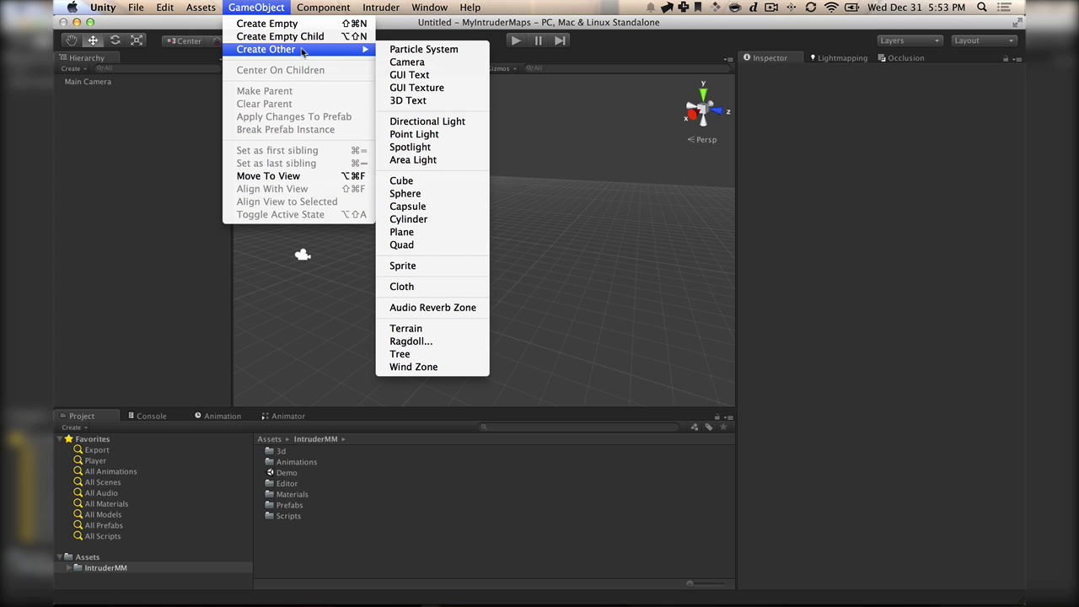
left_click(423, 184)
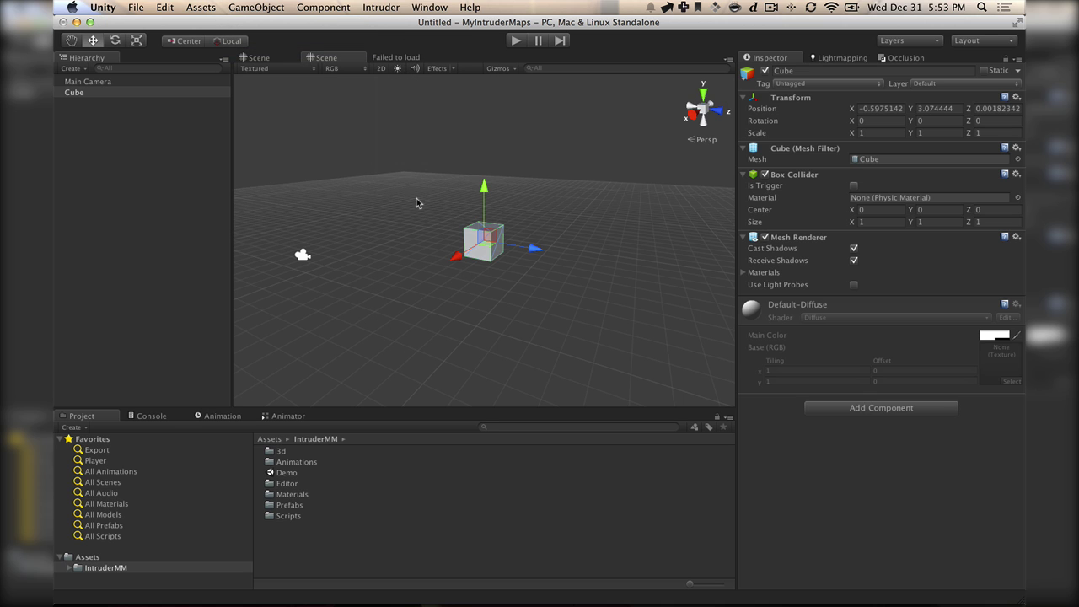
left_click(867, 109)
type("0")
key("Tab")
type("0")
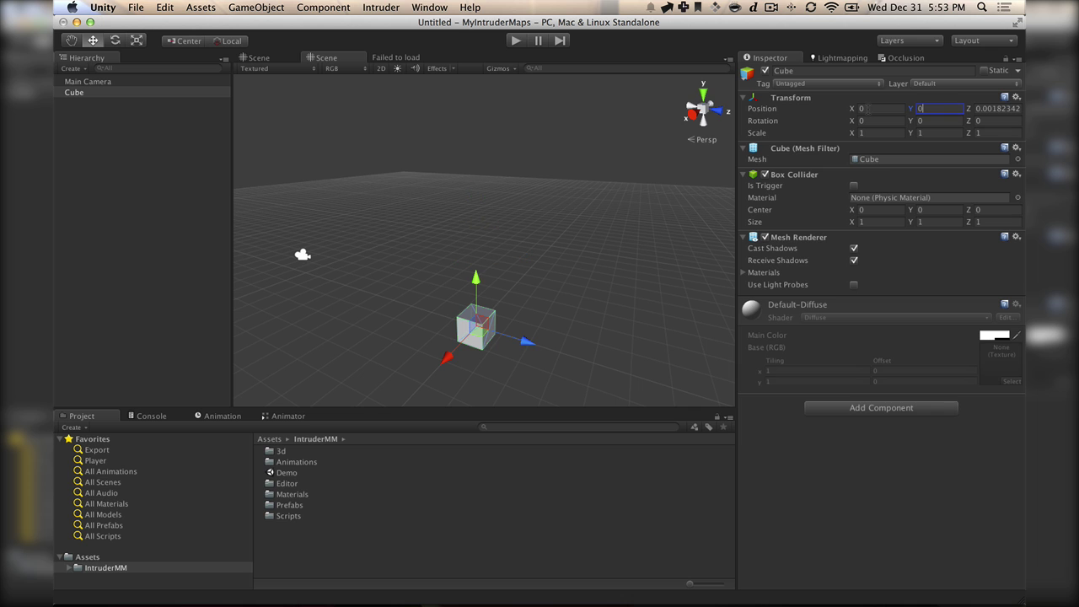
key("Tab")
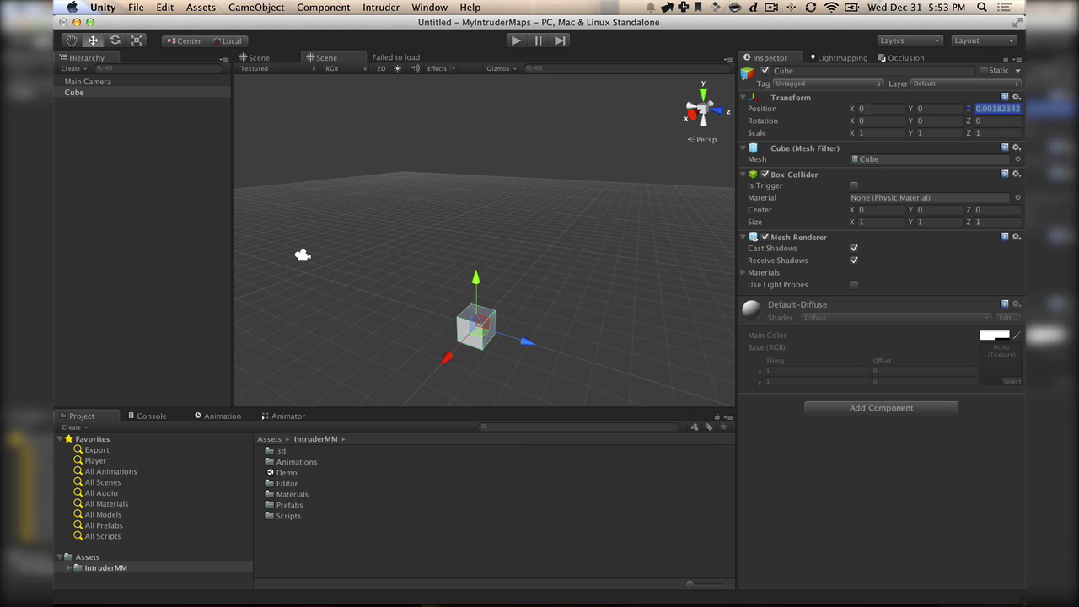
type("0")
Step: Scale the cube into a flat floor slab, about 7.58 on X and 7.25 on Z
left_click_drag(568, 207, 529, 281, "alt")
scroll(530, 281, "up", 3)
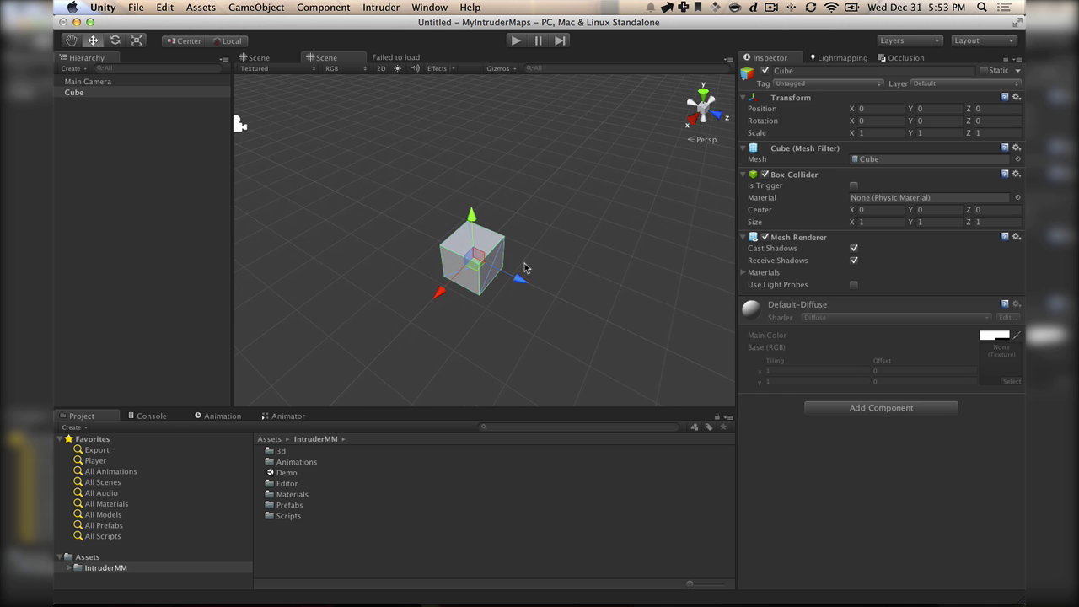
key("r")
left_click_drag(438, 293, 321, 390)
left_click_drag(523, 280, 721, 379)
left_click_drag(440, 294, 411, 322)
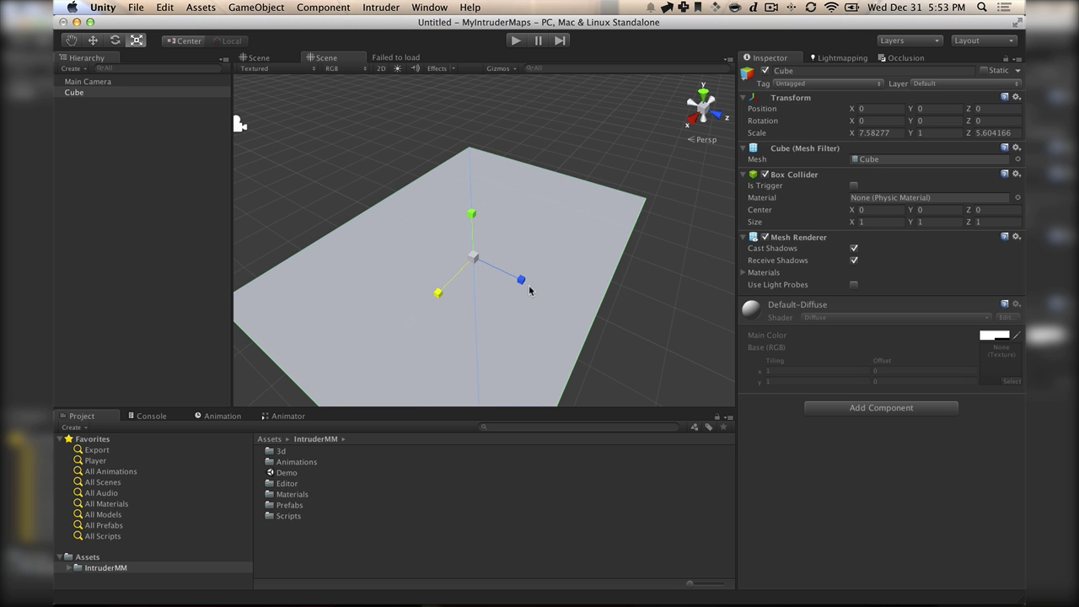
left_click_drag(522, 281, 473, 174)
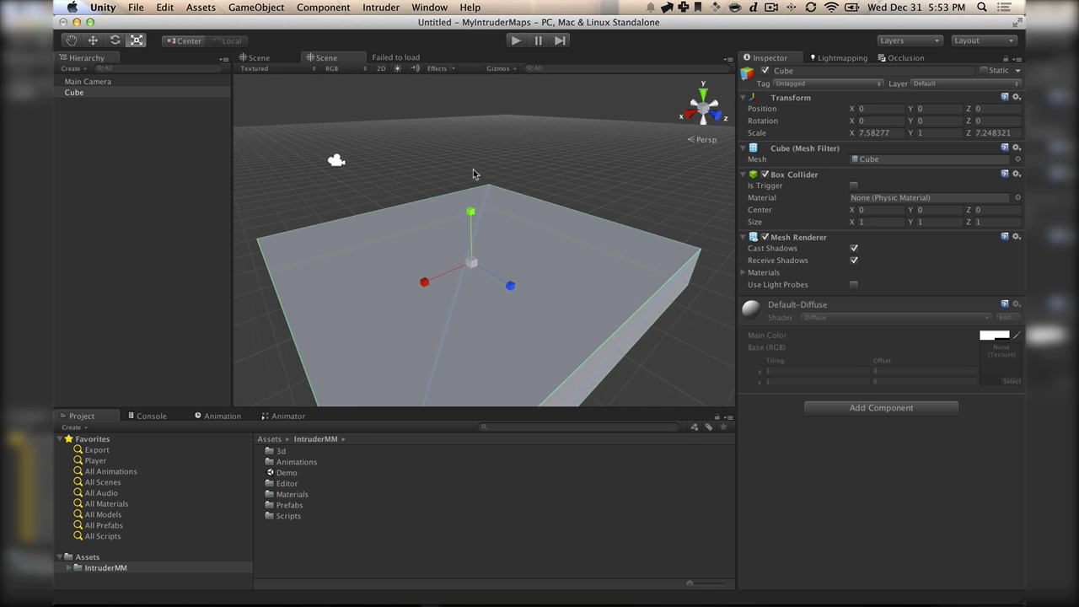
Step: Add a point light and raise it to about Y 4.17 above the floor slab
left_click(264, 10)
mouse_move(272, 54)
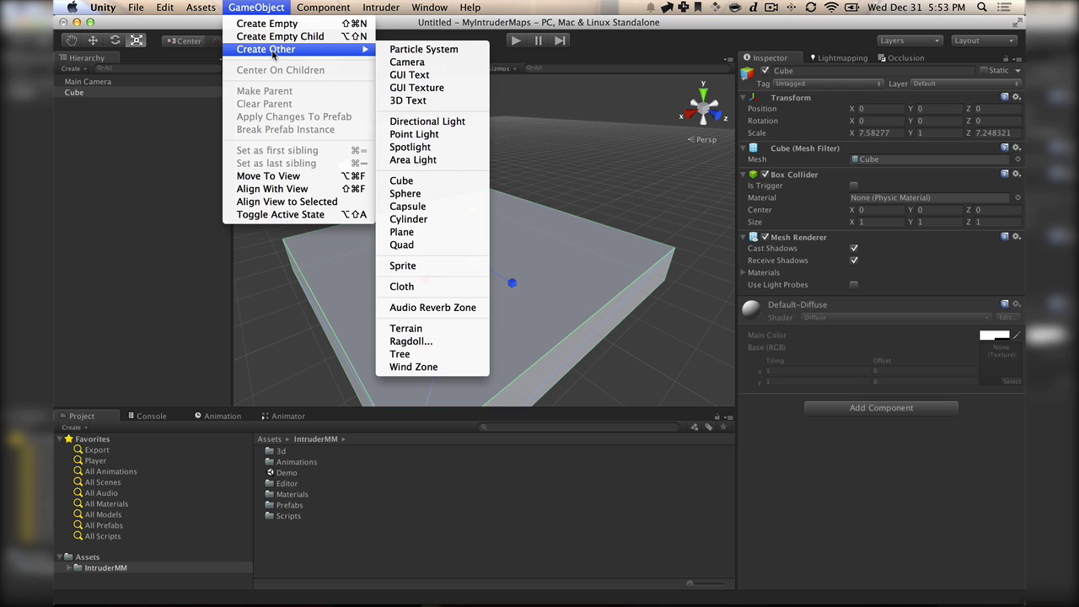
left_click(414, 135)
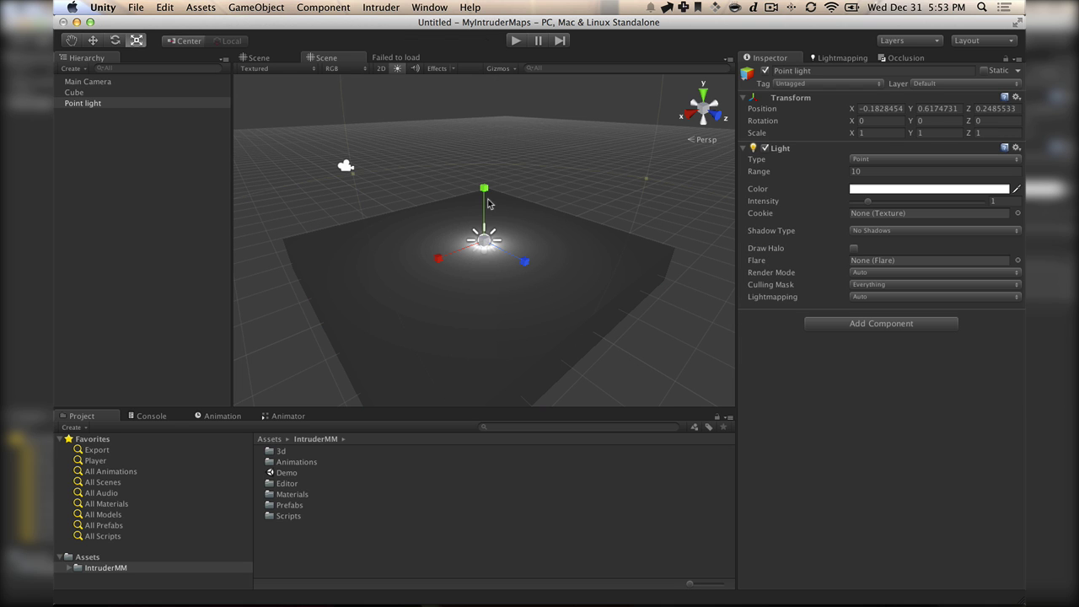
key("w")
left_click_drag(486, 204, 489, 76)
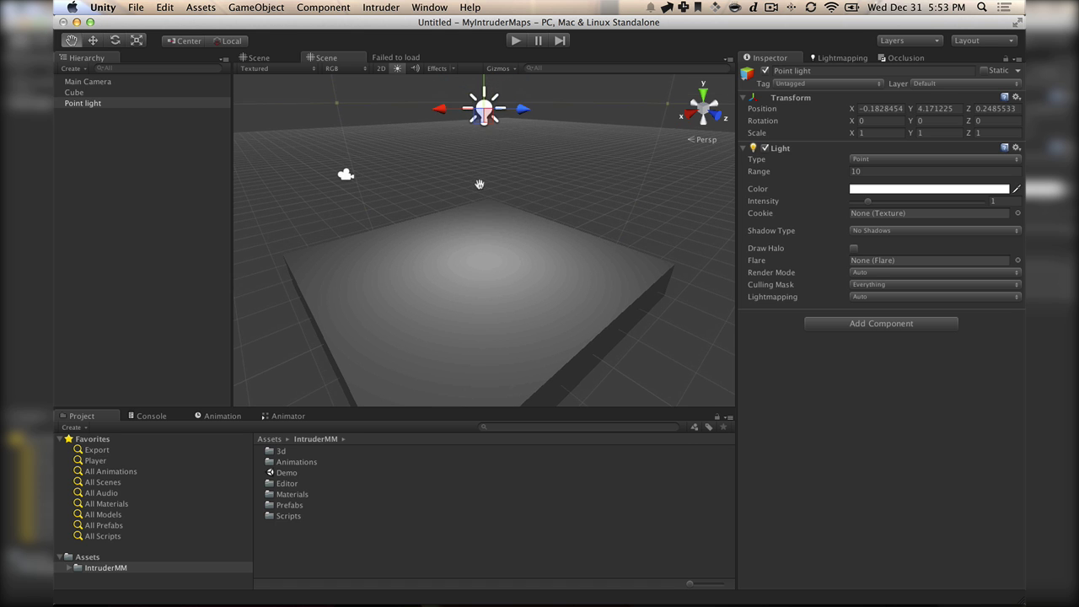
mouse_move(479, 183)
left_mouse_down("alt")
mouse_move(513, 183)
mouse_move(481, 193)
left_mouse_up("alt")
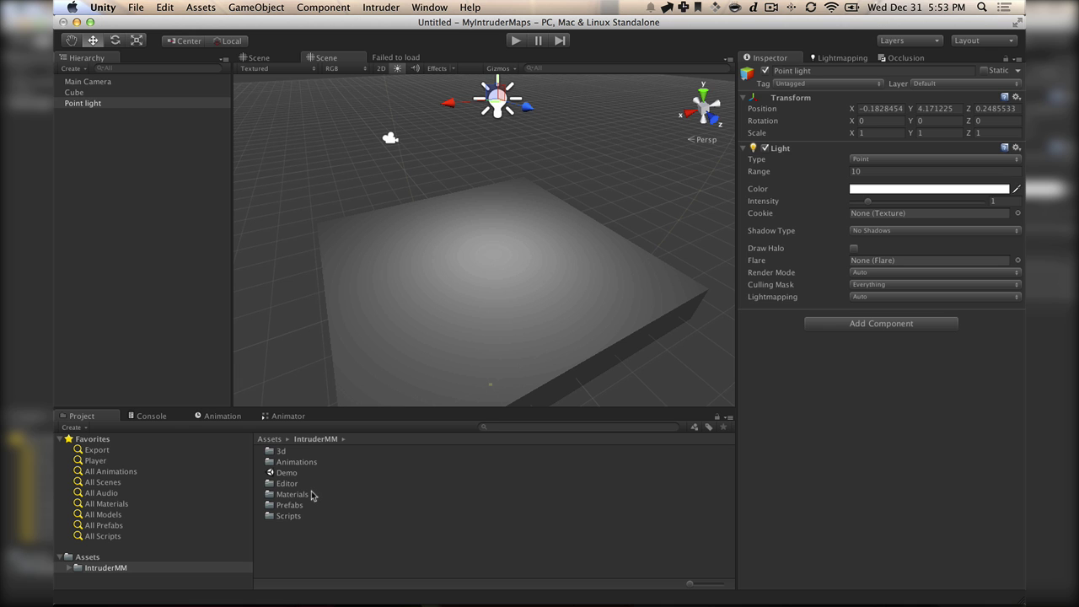
left_click_drag(477, 276, 390, 366, "alt")
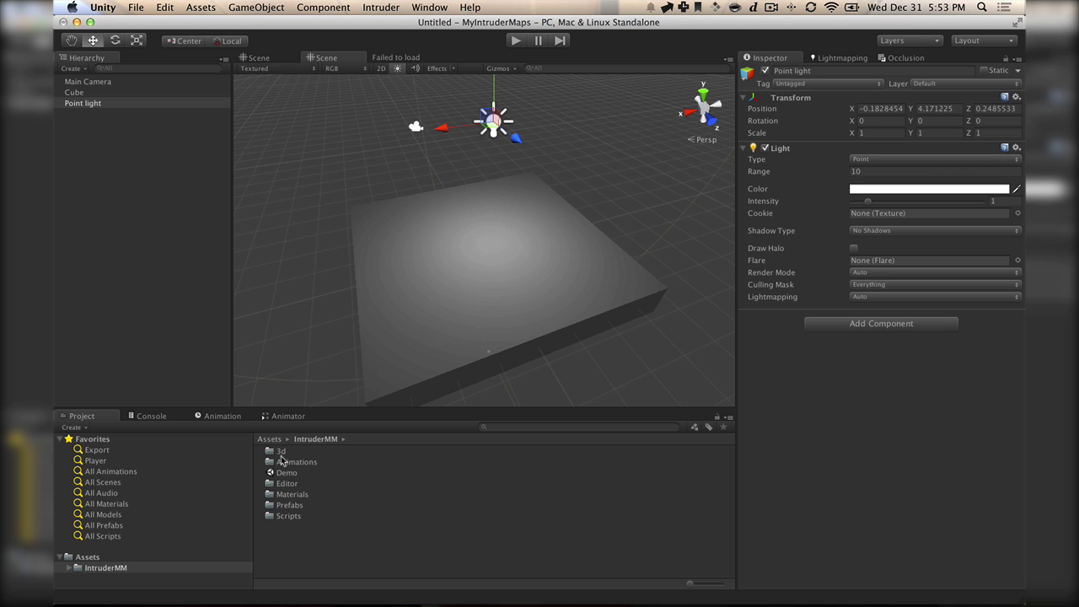
Step: Open the IntruderMM Prefabs folder, browse its prefabs, and drag SpawnA onto the slab
mouse_move(318, 279)
left_mouse_down("alt")
mouse_move(424, 152)
mouse_move(306, 275)
left_mouse_up("alt")
left_click(291, 504)
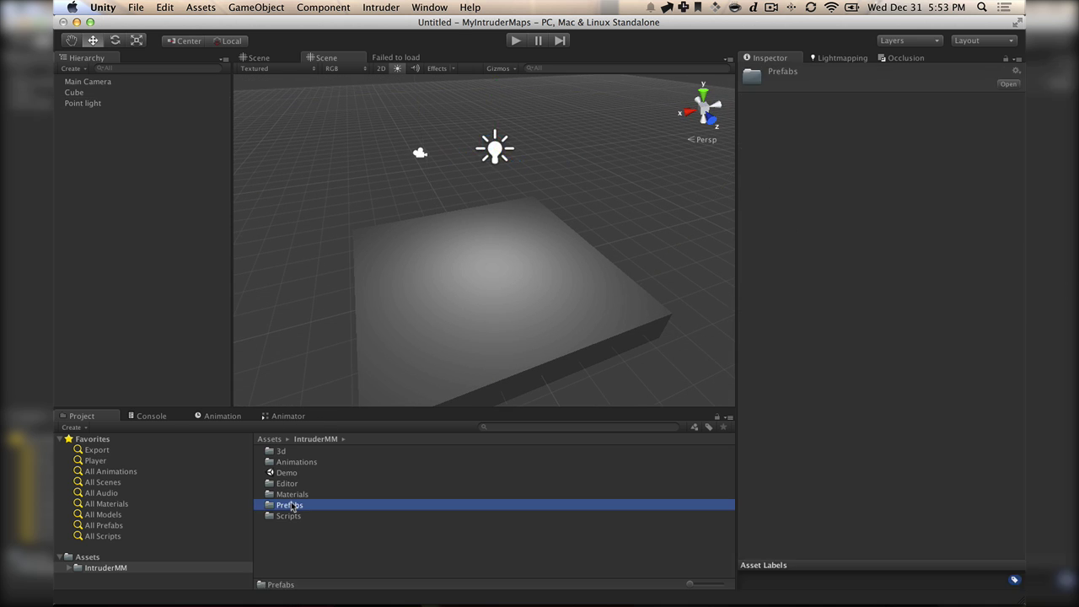
double_click(291, 505)
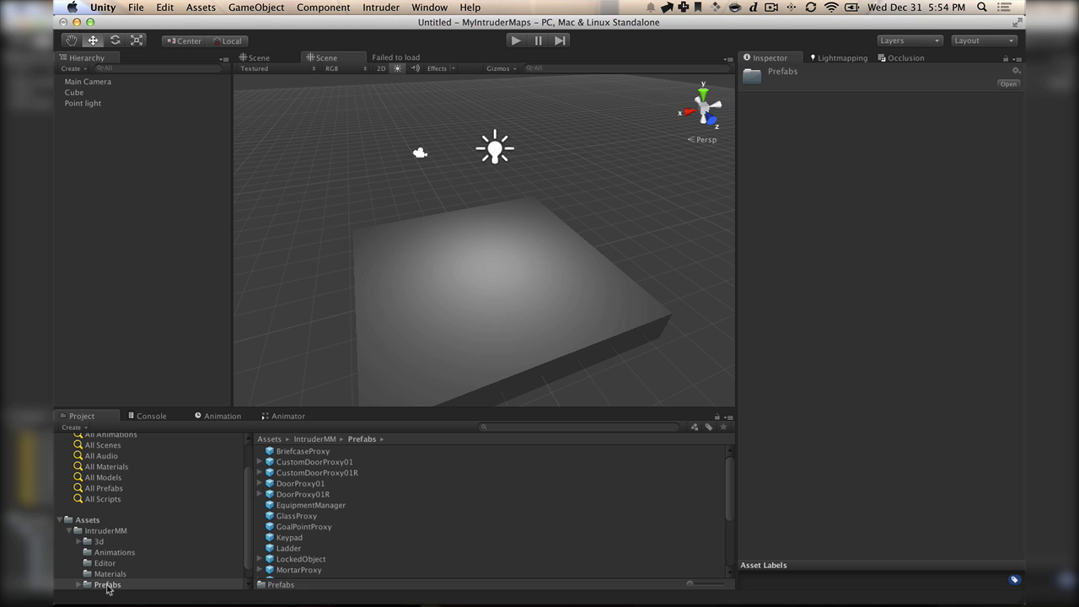
scroll(307, 523, "down", 3)
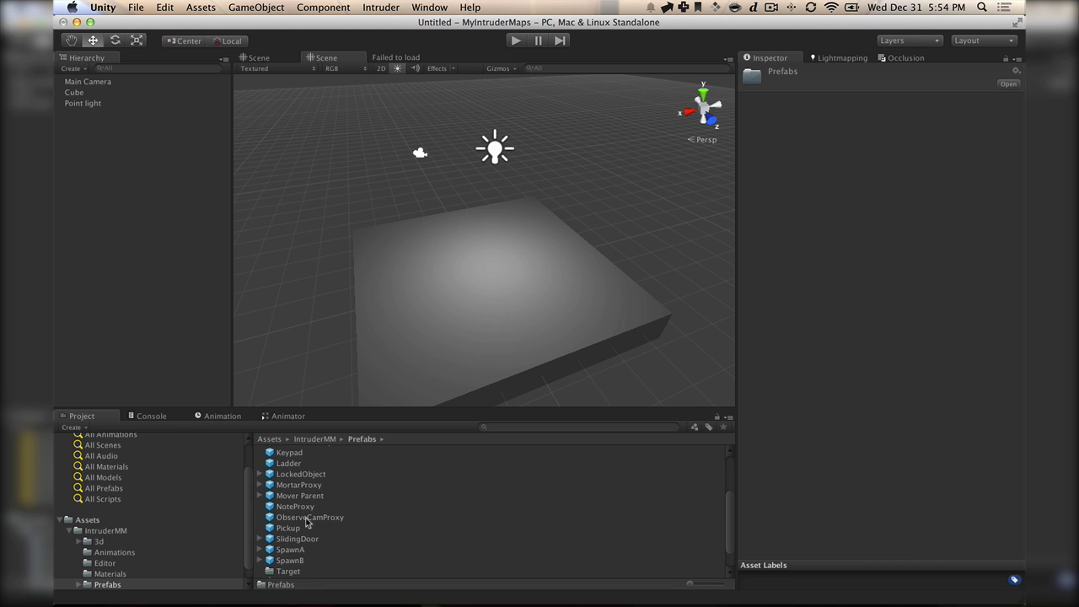
scroll(307, 523, "down", 1)
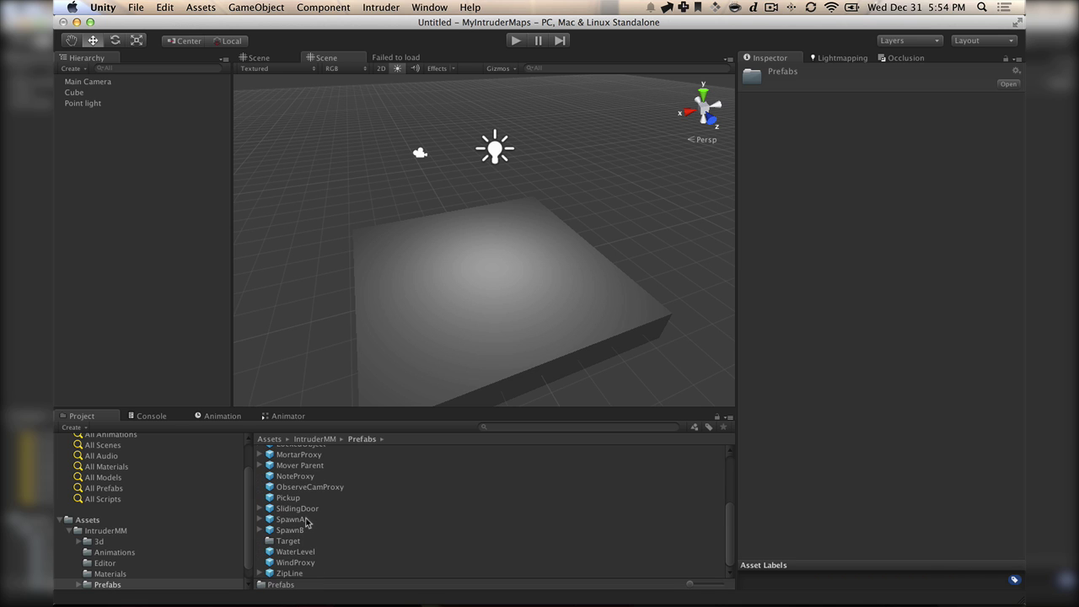
scroll(306, 522, "up", 4)
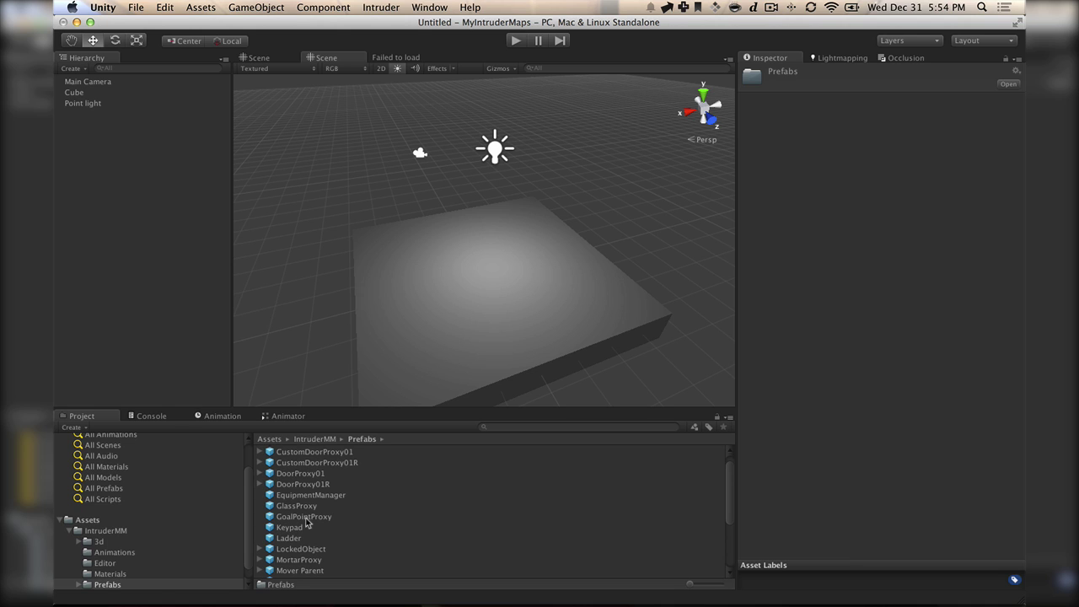
scroll(306, 522, "down", 4)
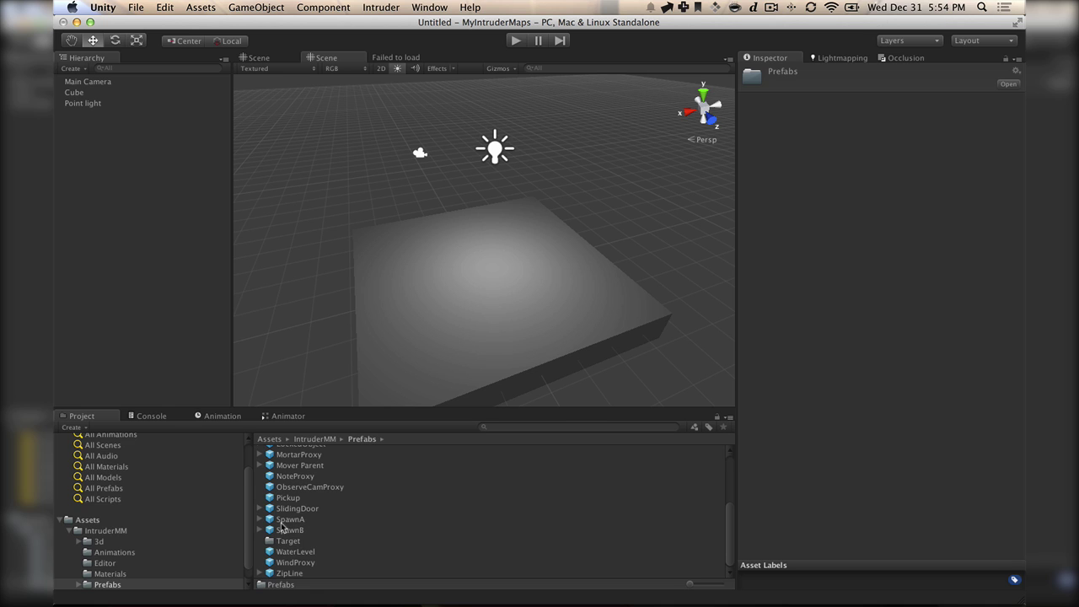
left_click_drag(285, 523, 393, 290)
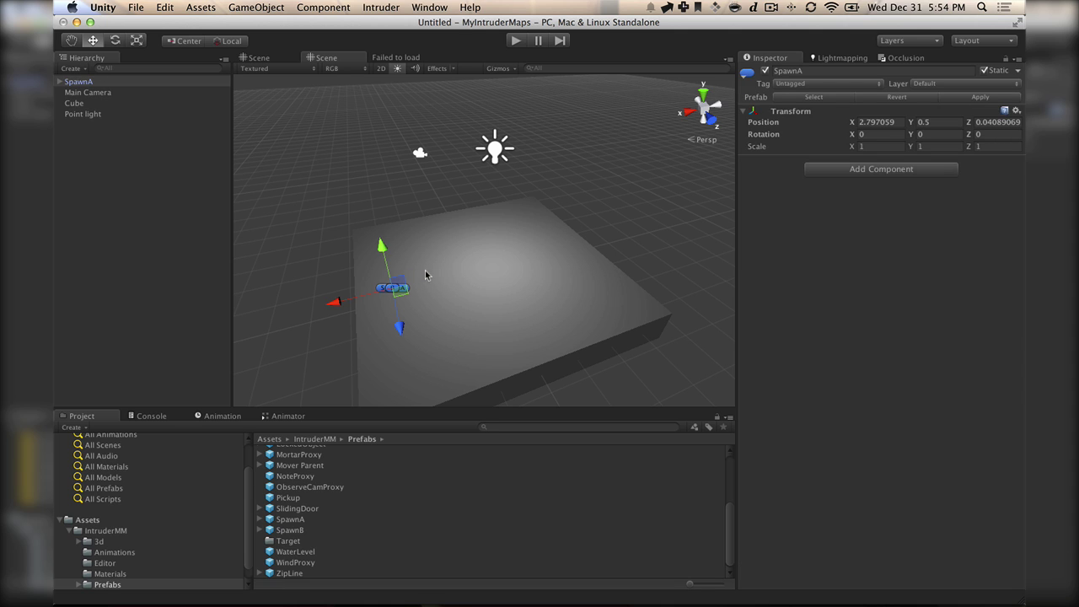
Step: Lift SpawnA above the slab, then place SpawnB opposite and raise it to about Y 1.87
left_click_drag(382, 250, 375, 191)
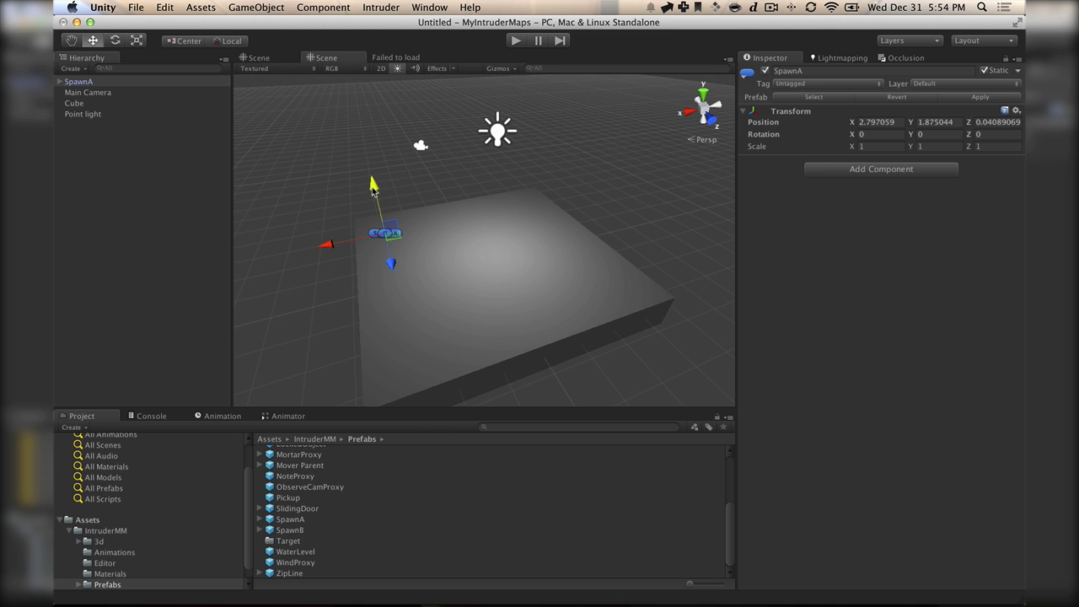
left_click_drag(501, 336, 542, 230)
left_click_drag(548, 189, 512, 218)
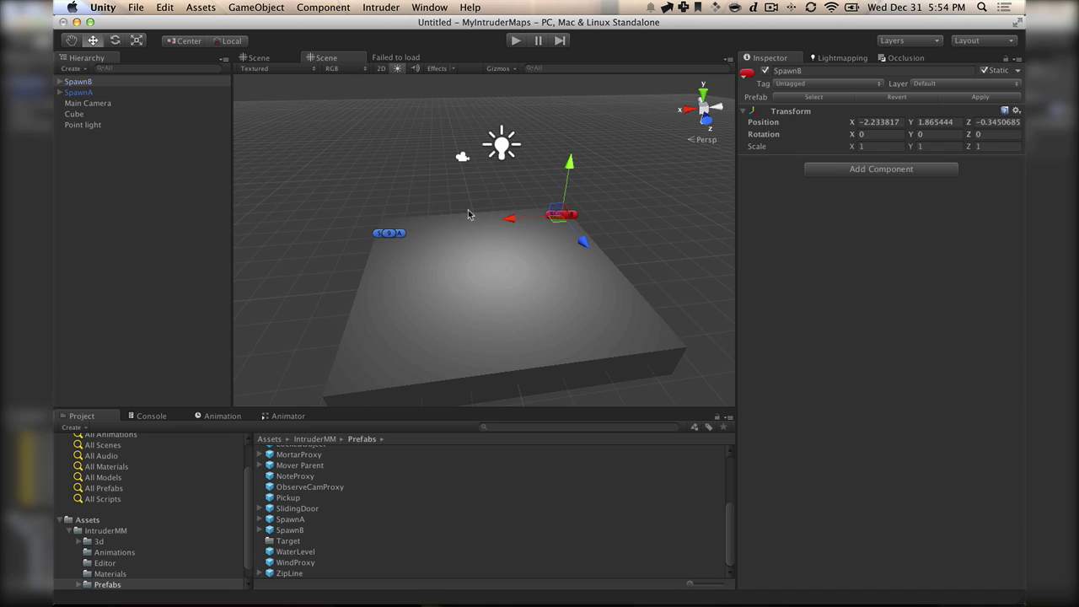
Step: Save the scene as Lesson1.unity in the project's Assets folder
left_click(381, 8)
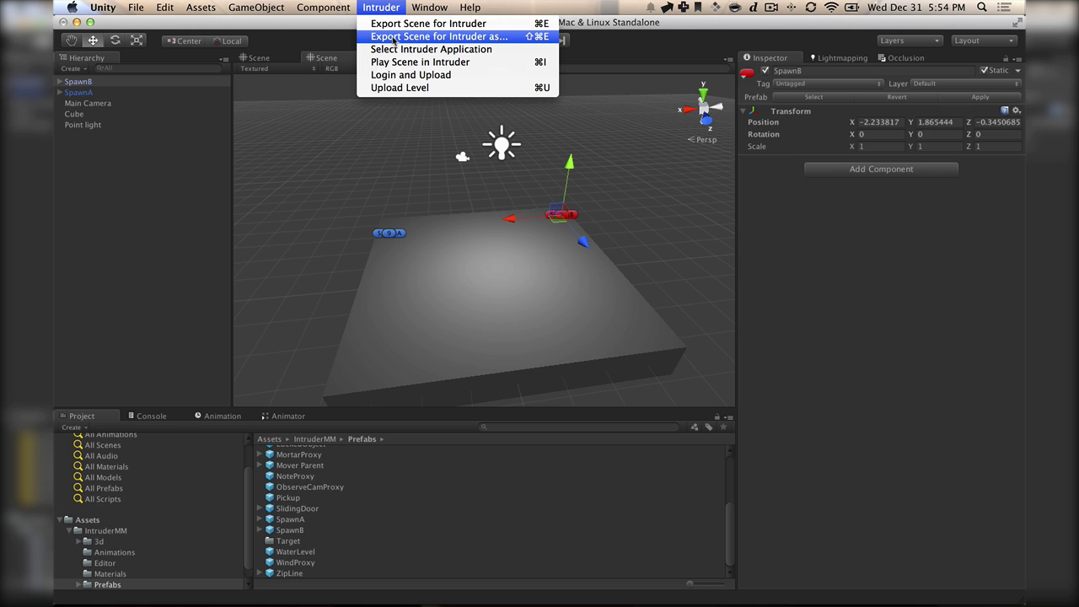
left_click(186, 127)
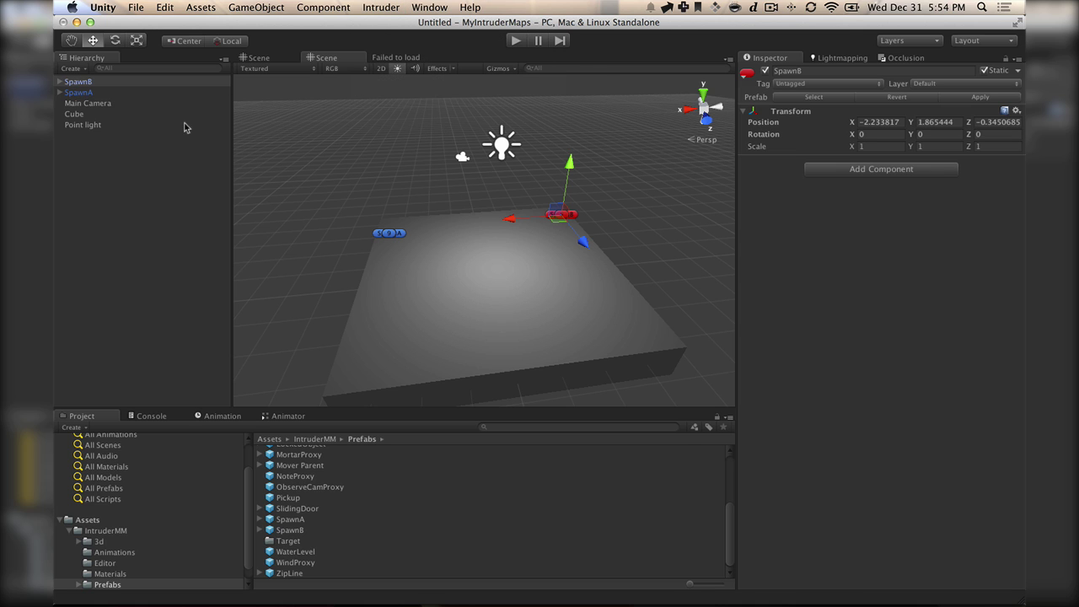
key("super+s")
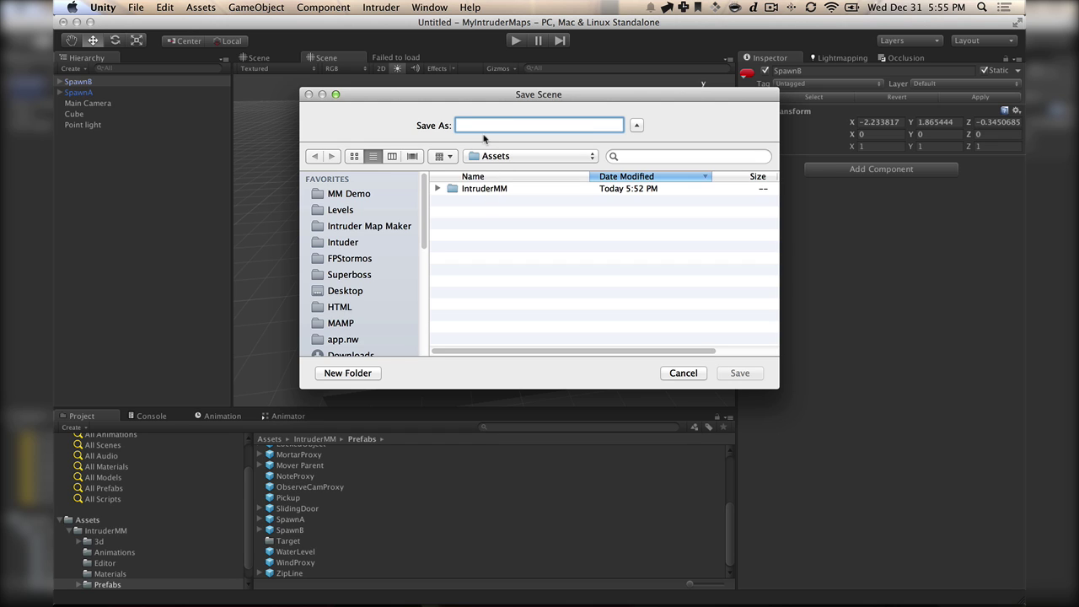
type("Lesson1")
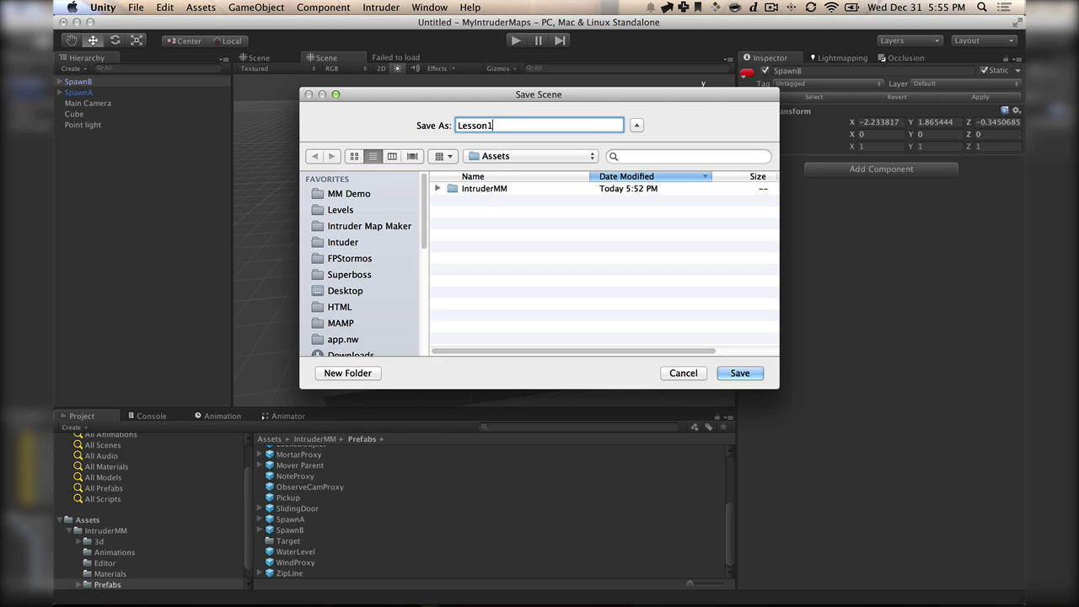
left_click(730, 374)
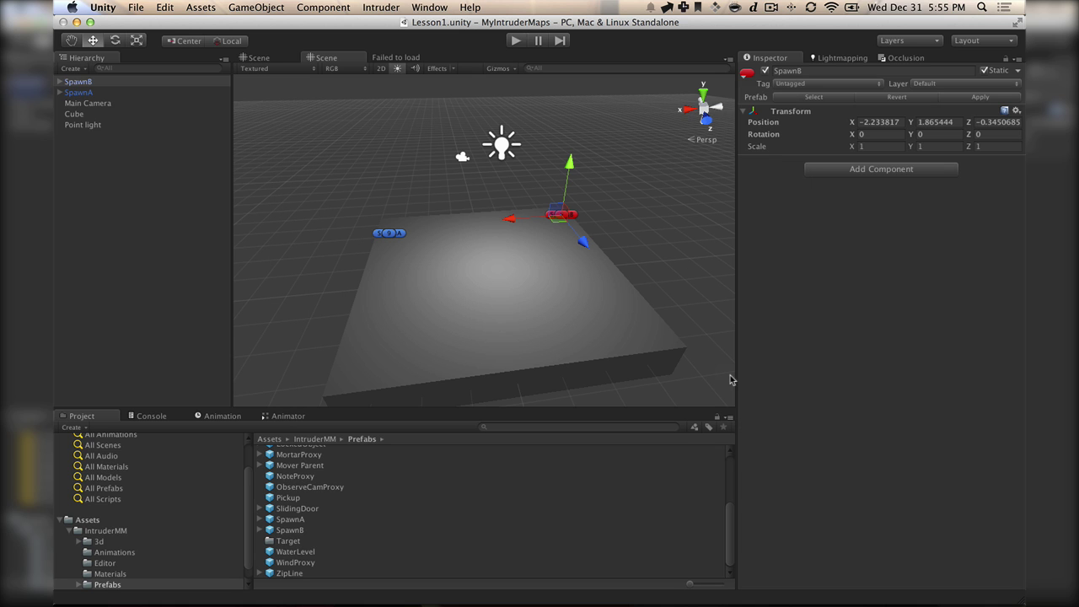
Step: Start exporting the scene as an Intruder level and browse to the MM Demo Intruder game folder
left_click(396, 9)
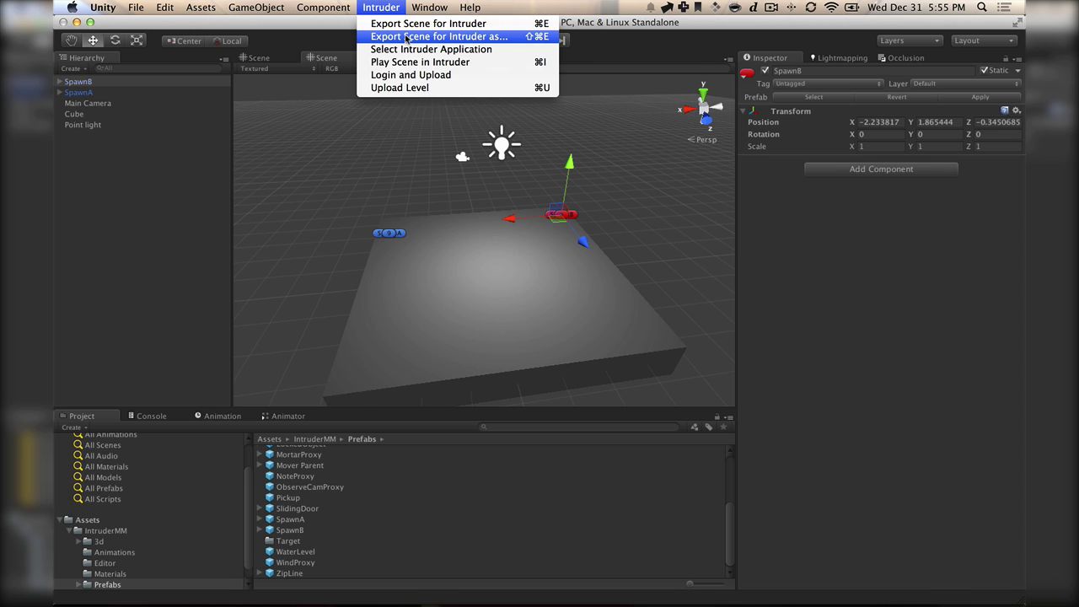
left_click(405, 38)
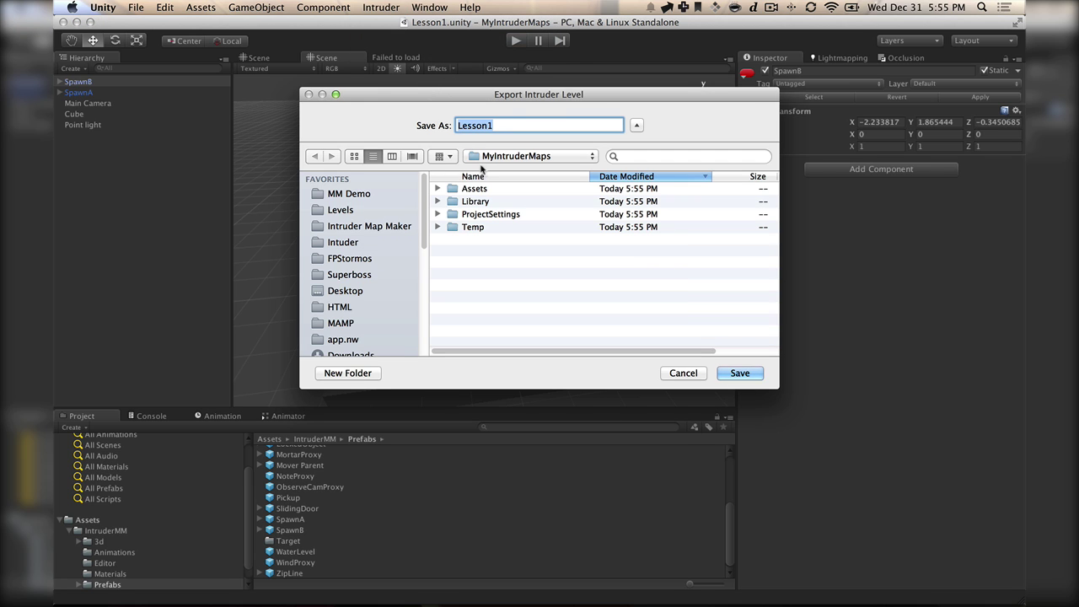
left_click(488, 160)
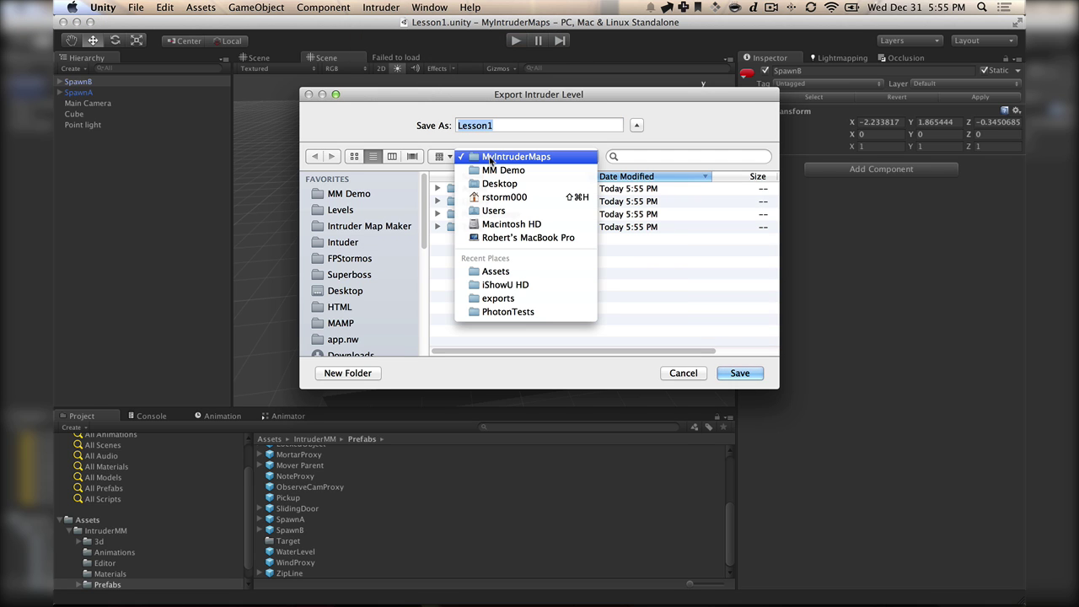
left_click(498, 170)
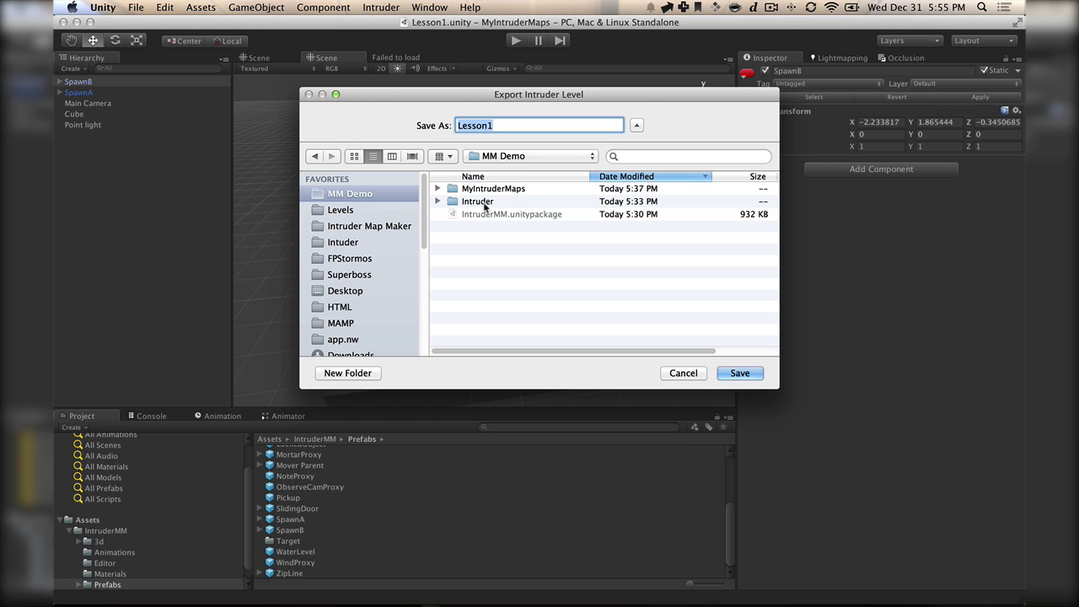
double_click(477, 201)
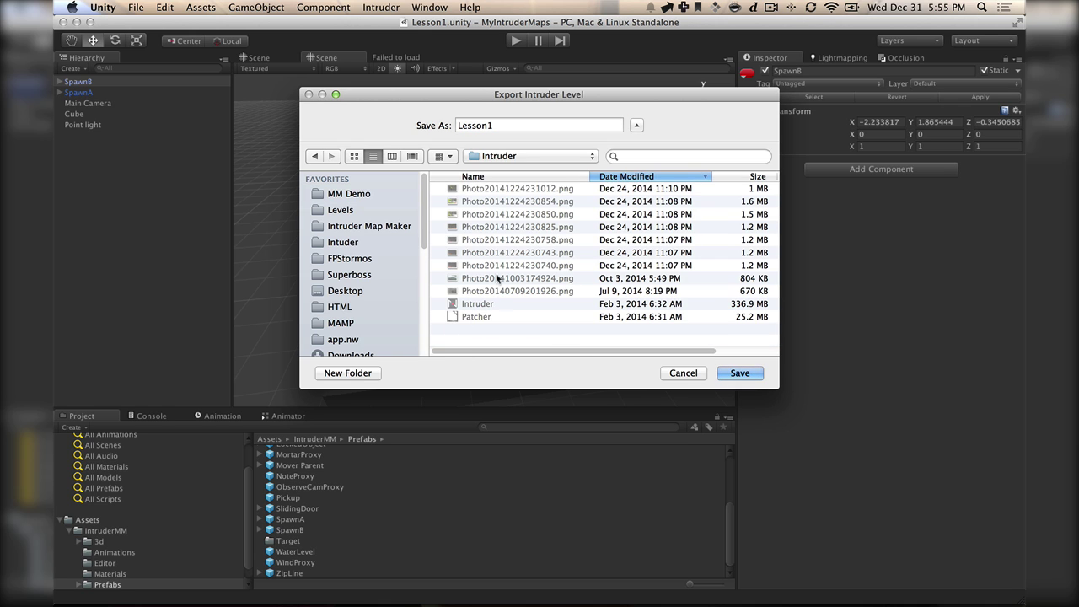
left_click(470, 309)
Step: Create a Content folder with a Levels folder inside and export the level there as Lesson1
left_click(364, 374)
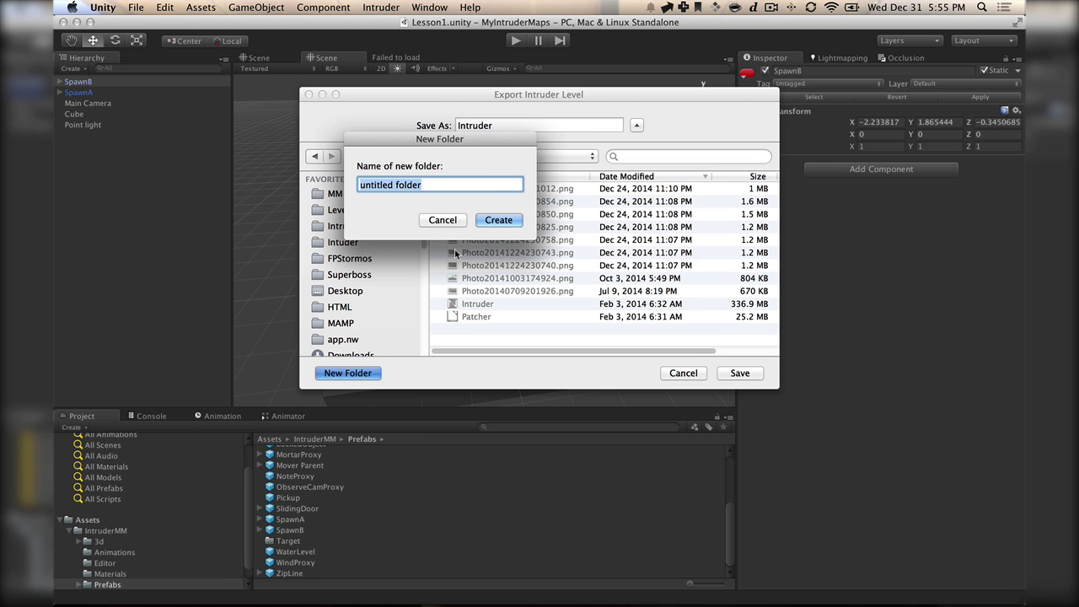
type("Conten")
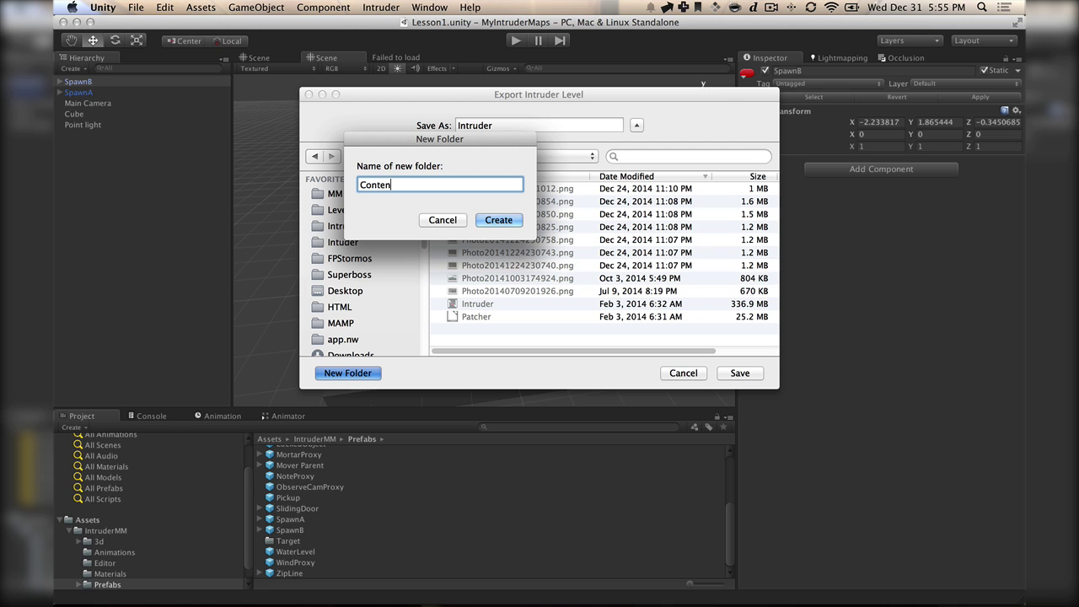
type("t")
key("Return")
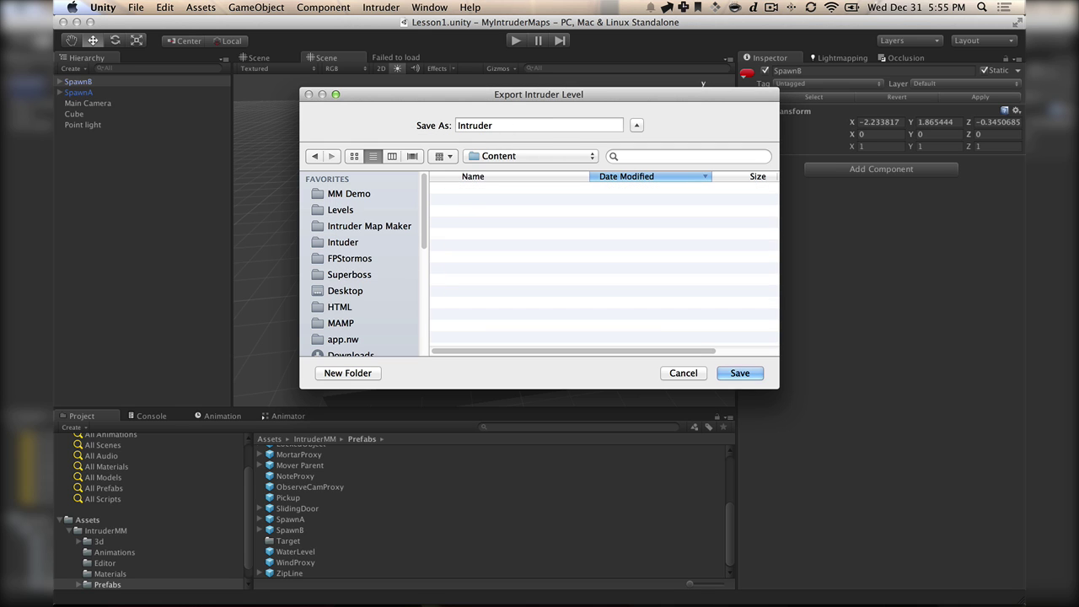
left_click(370, 372)
type("Leve")
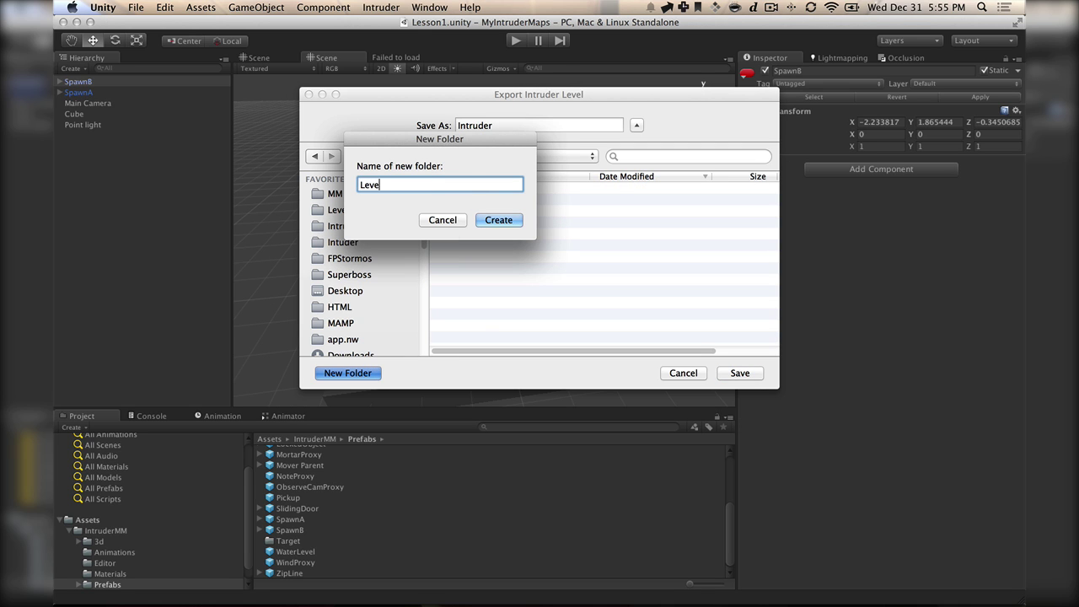
type("ls")
left_click(511, 221)
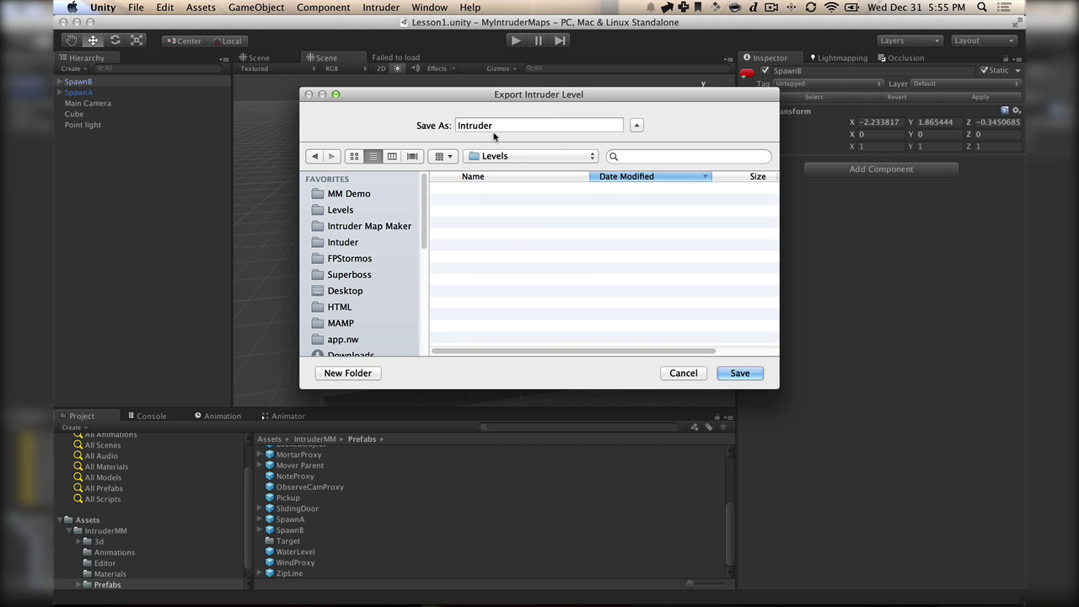
key("Tab")
type("L")
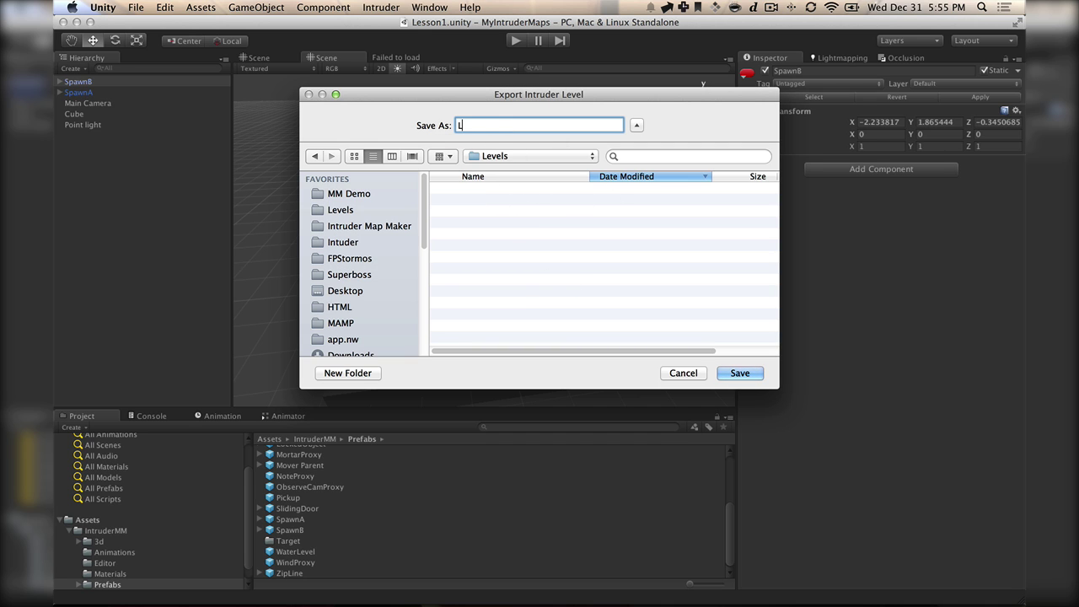
type("esson1")
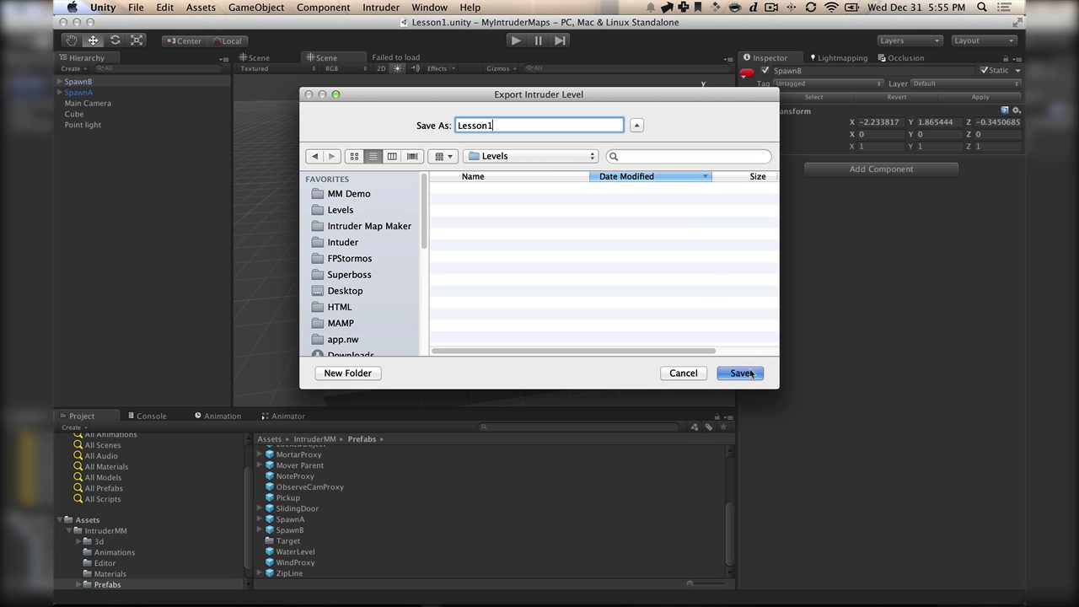
left_click(742, 372)
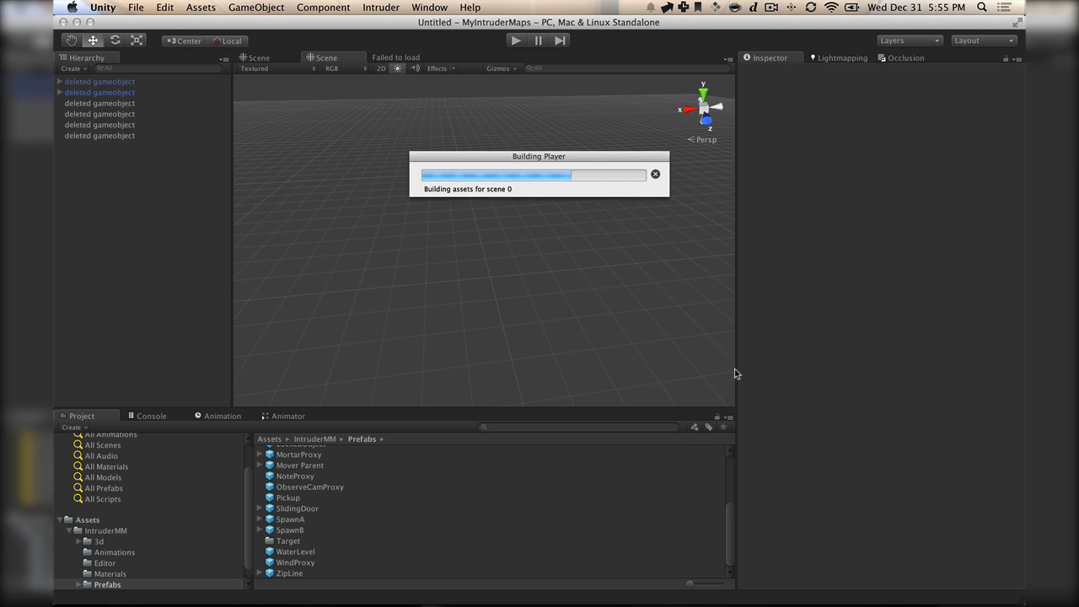
left_click(430, 7)
Step: Select the Intruder app in MM Demo > Intruder as the game for the map maker tools
mouse_move(399, 7)
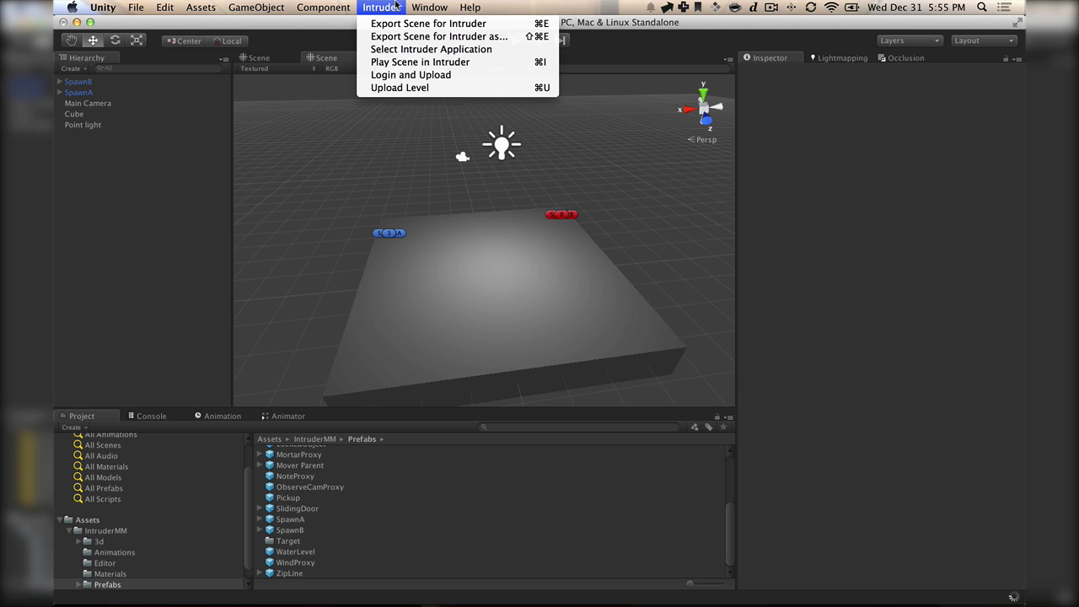
left_click(419, 50)
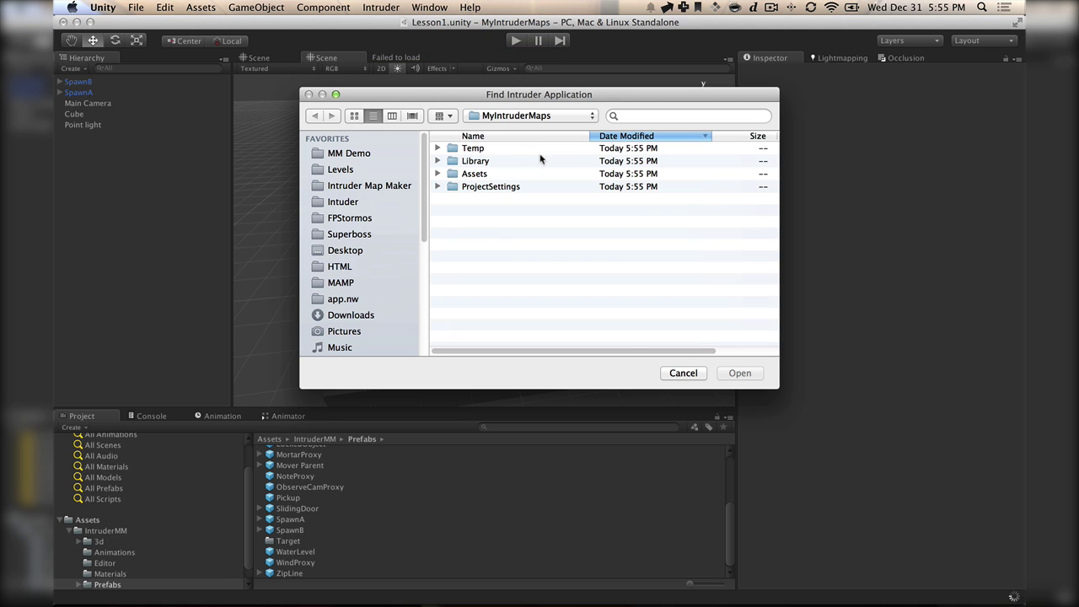
left_click(510, 116)
left_click(502, 130)
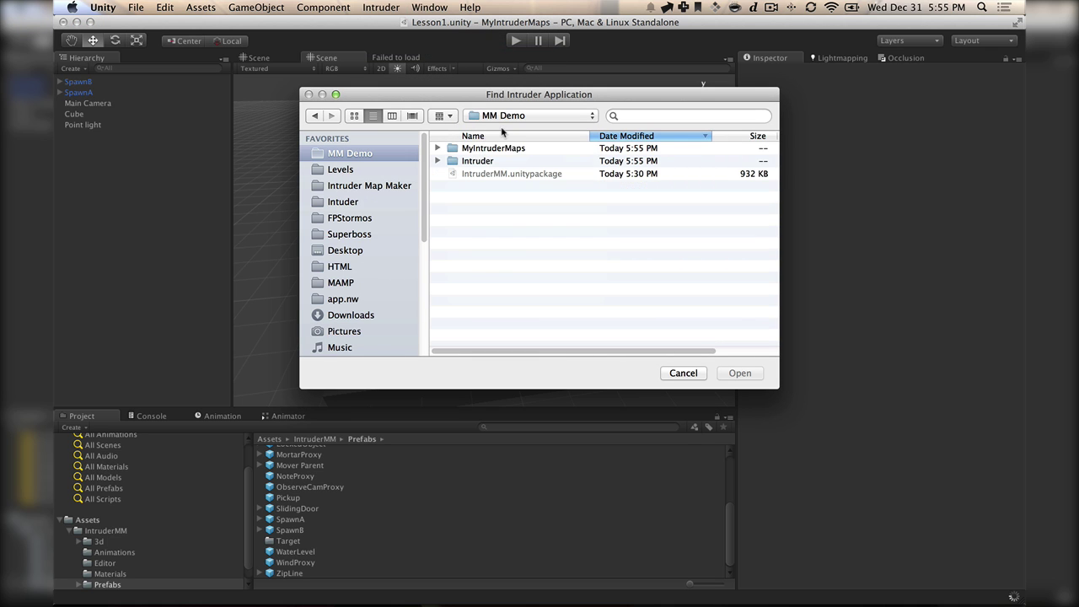
double_click(486, 161)
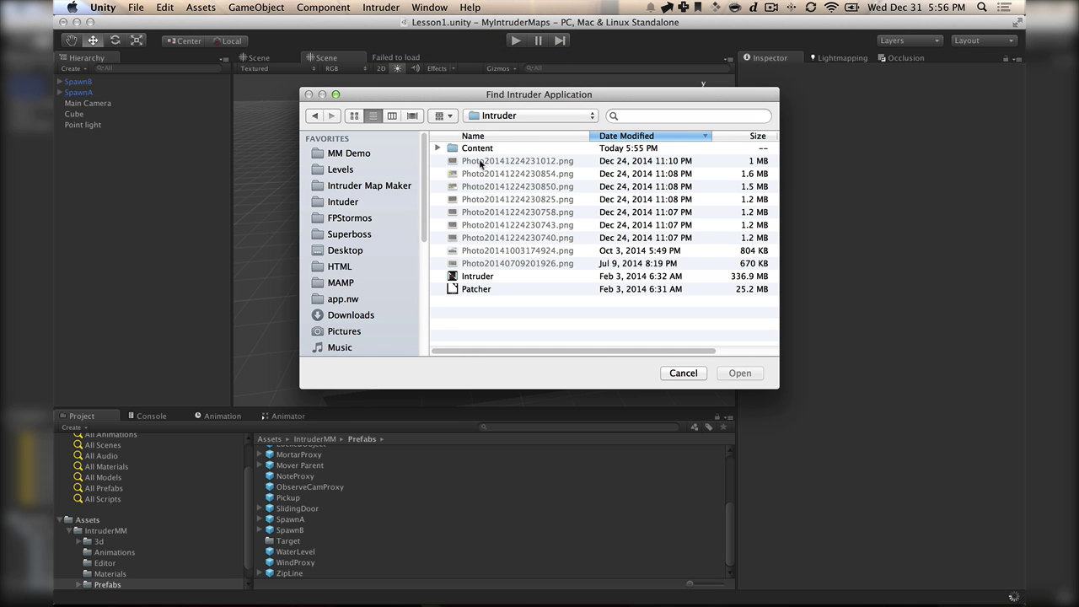
left_click(479, 277)
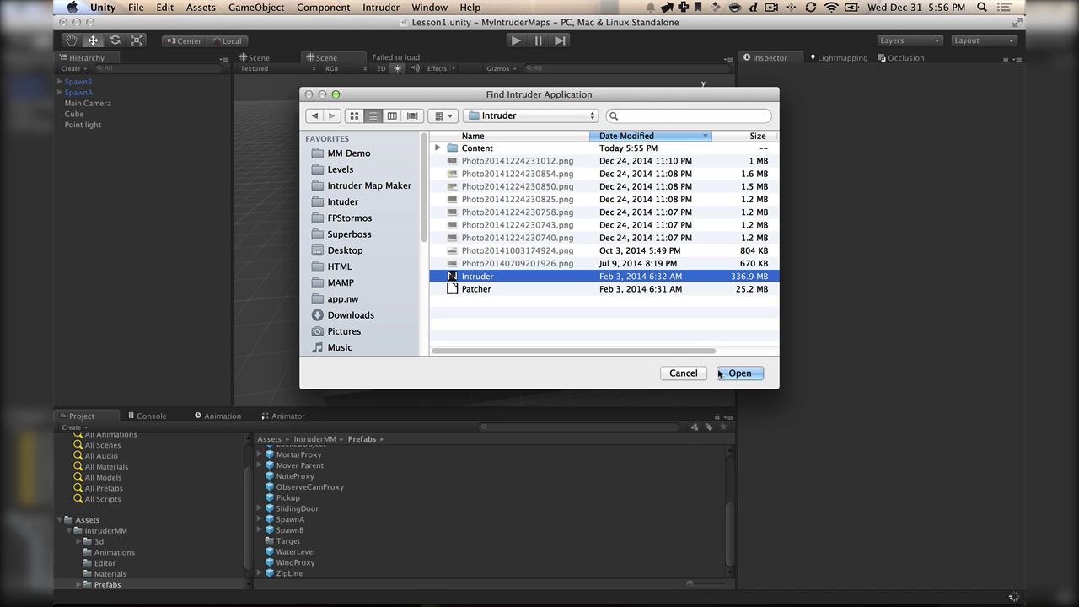
left_click(741, 379)
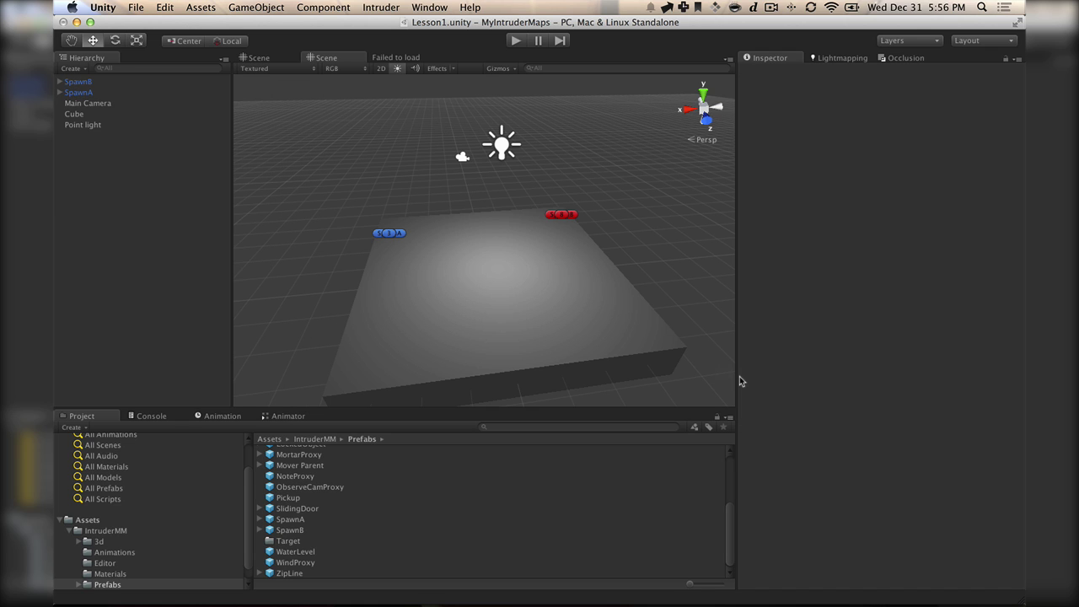
left_click(376, 7)
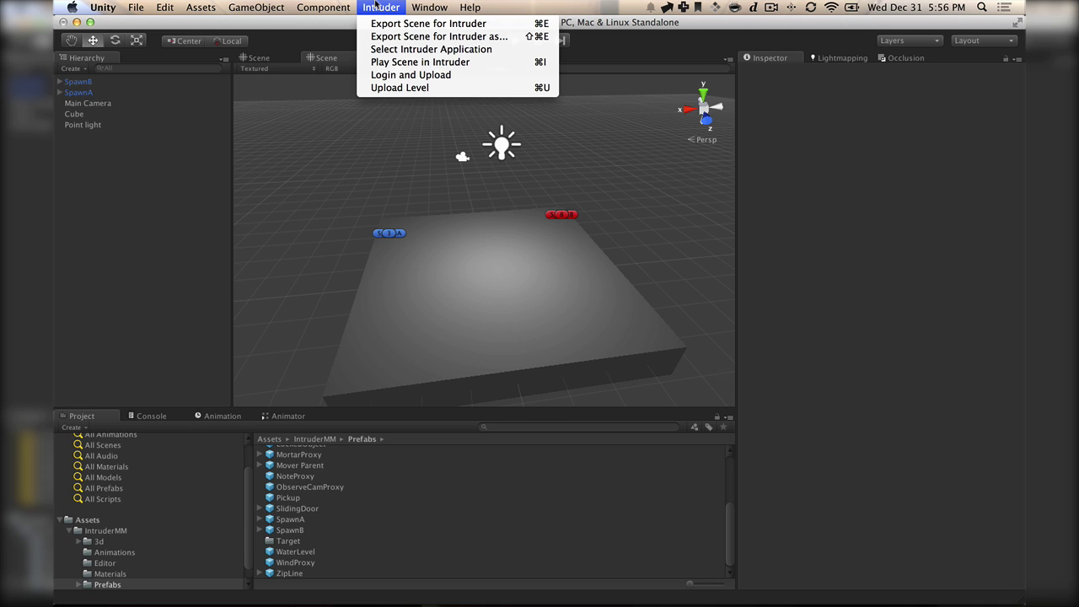
Step: Play-test the scene in Intruder on Test Level as an Intruder, then return to Unity
left_click(397, 66)
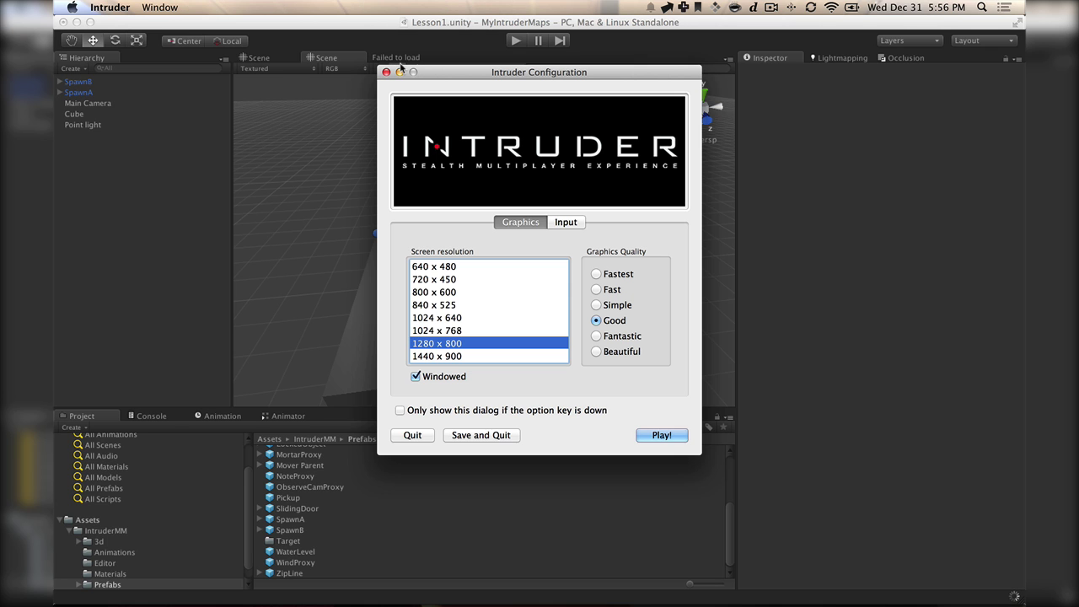
left_click(658, 434)
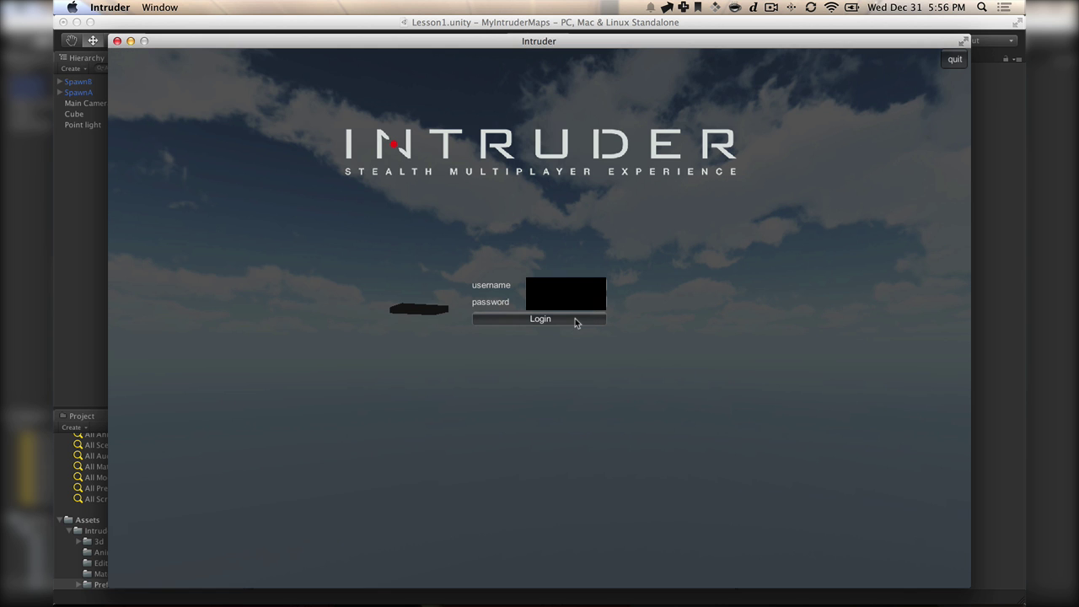
left_click(578, 320)
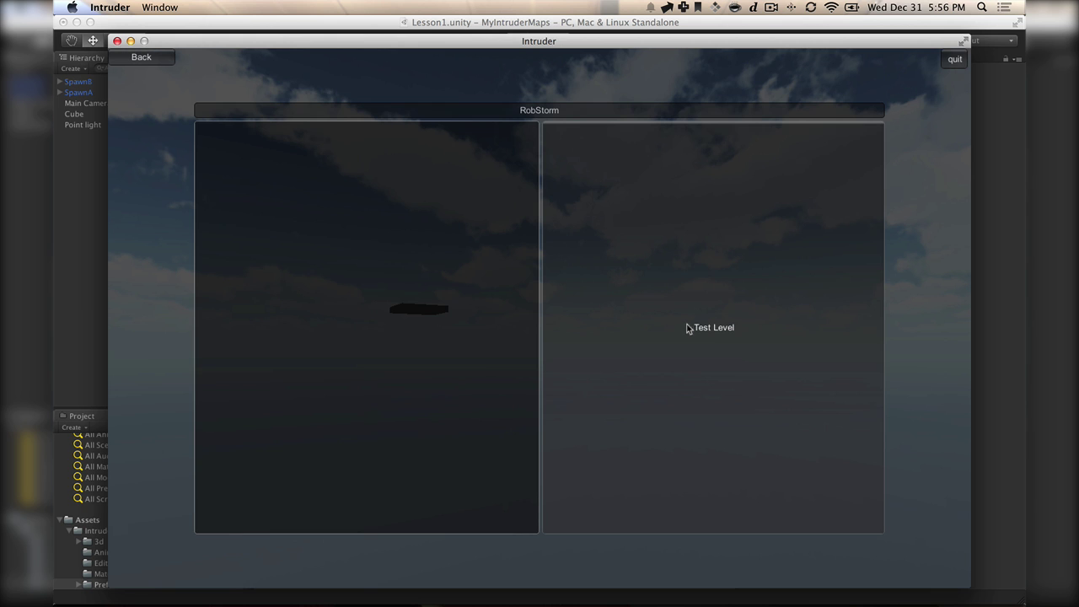
left_click(733, 327)
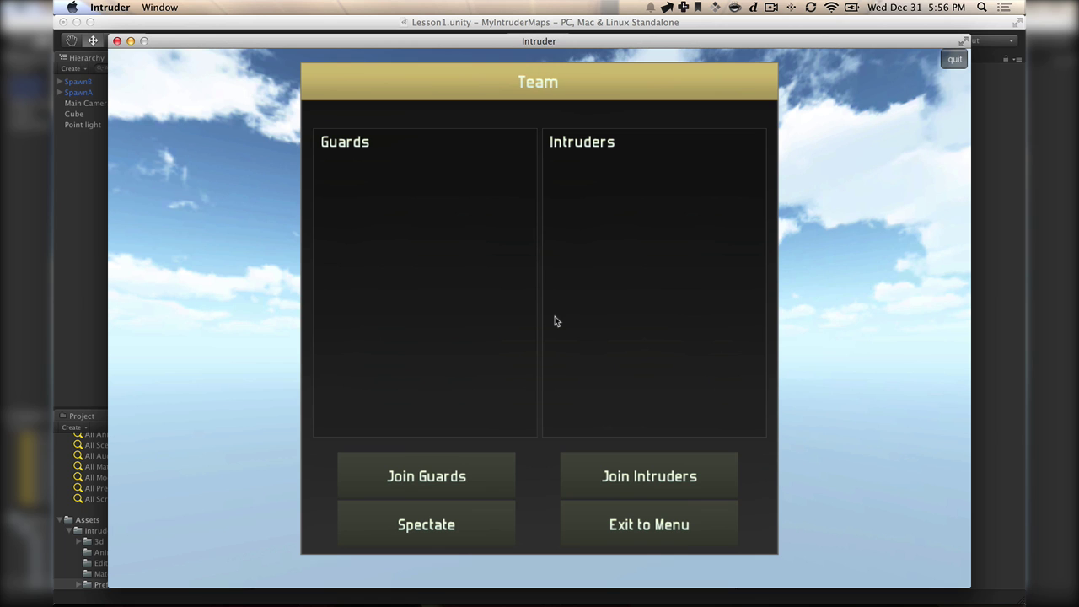
left_click(656, 475)
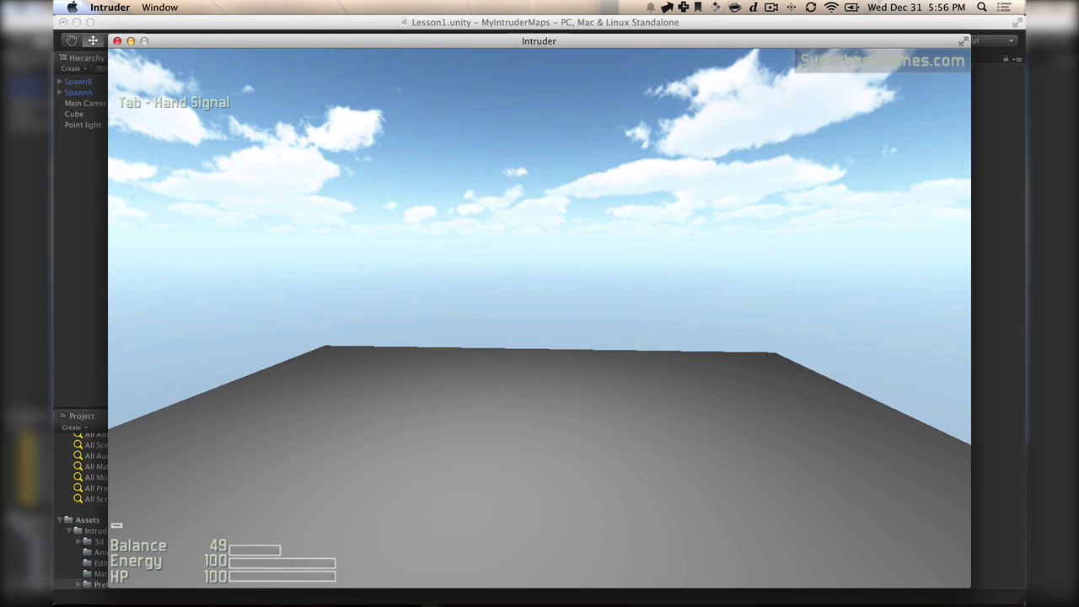
key("super+Tab")
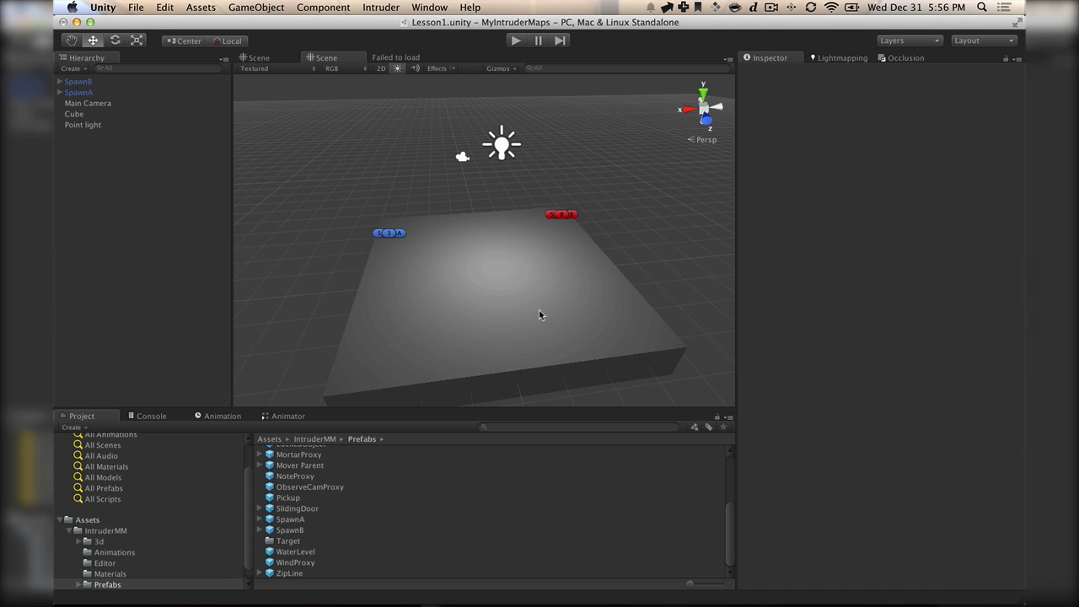
Step: Place a GlassProxy pane on the floor slab and raise it to about Y 2.436
left_click(503, 294)
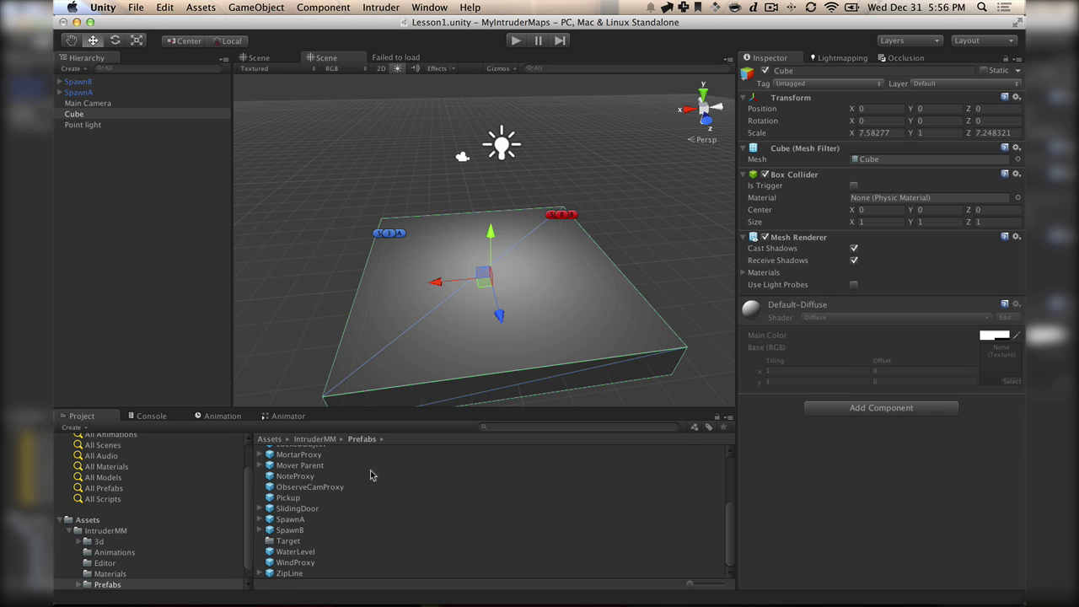
scroll(354, 494, "up", 5)
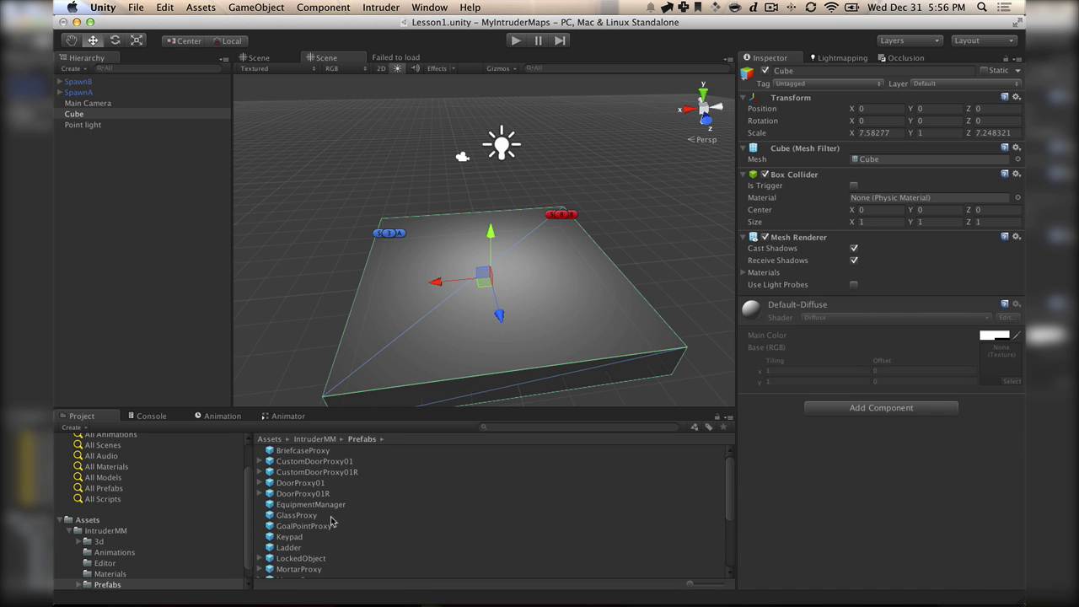
left_click_drag(310, 516, 490, 270)
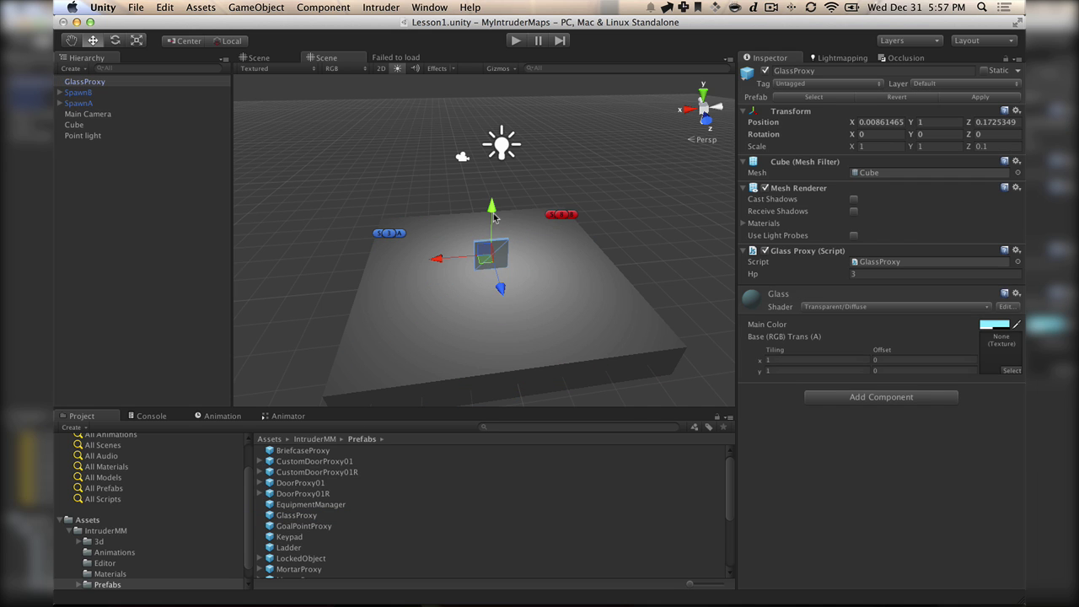
left_click_drag(493, 219, 489, 175)
Step: Scale the GlassProxy pane to about 2.13 wide and 2.17 tall
key("r")
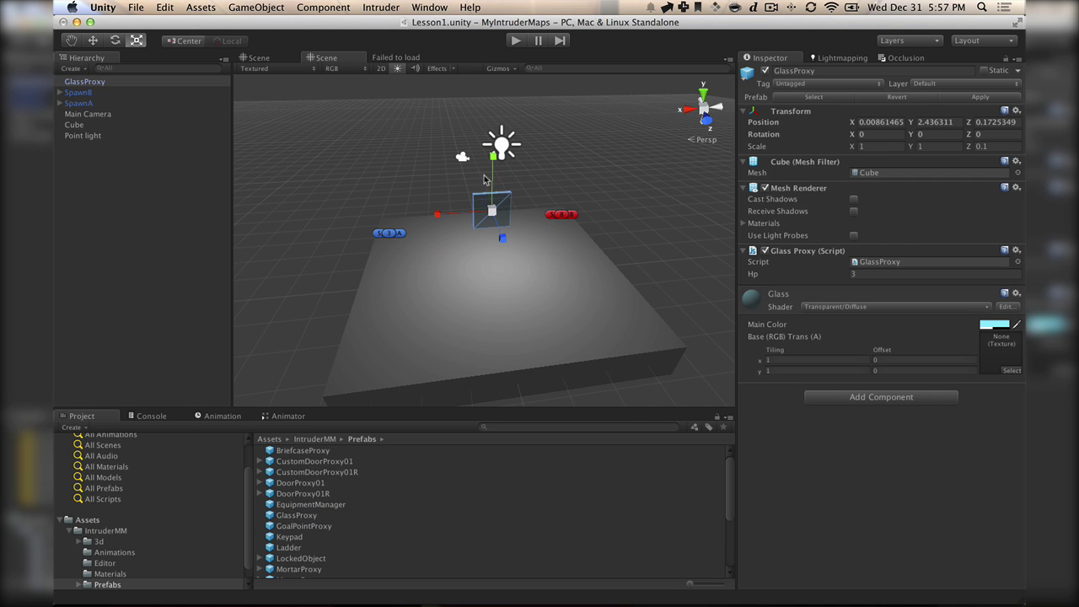
left_click_drag(445, 216, 375, 218)
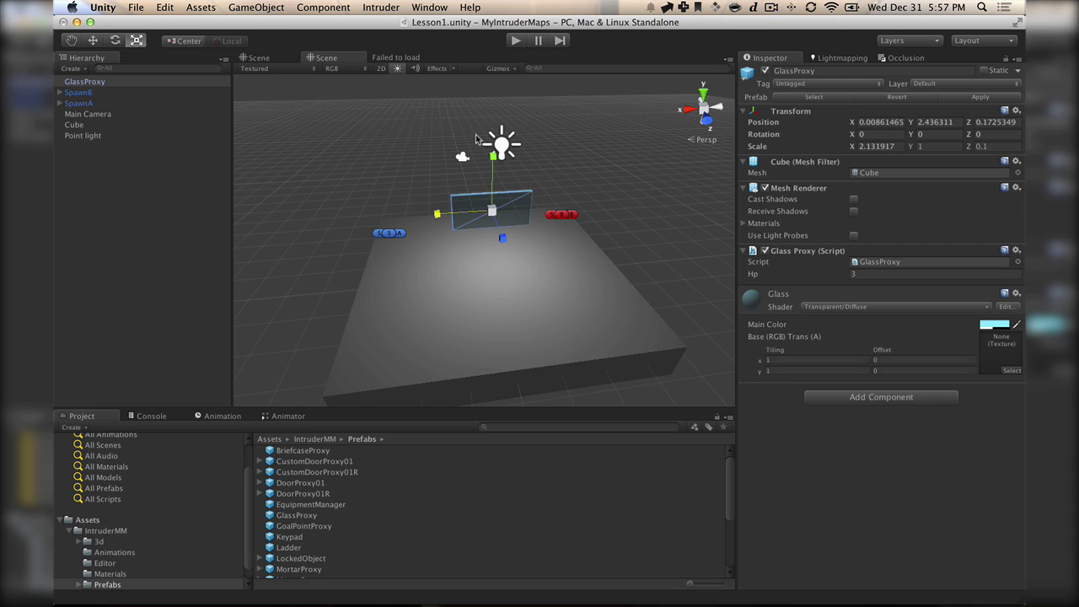
left_click_drag(493, 156, 491, 105)
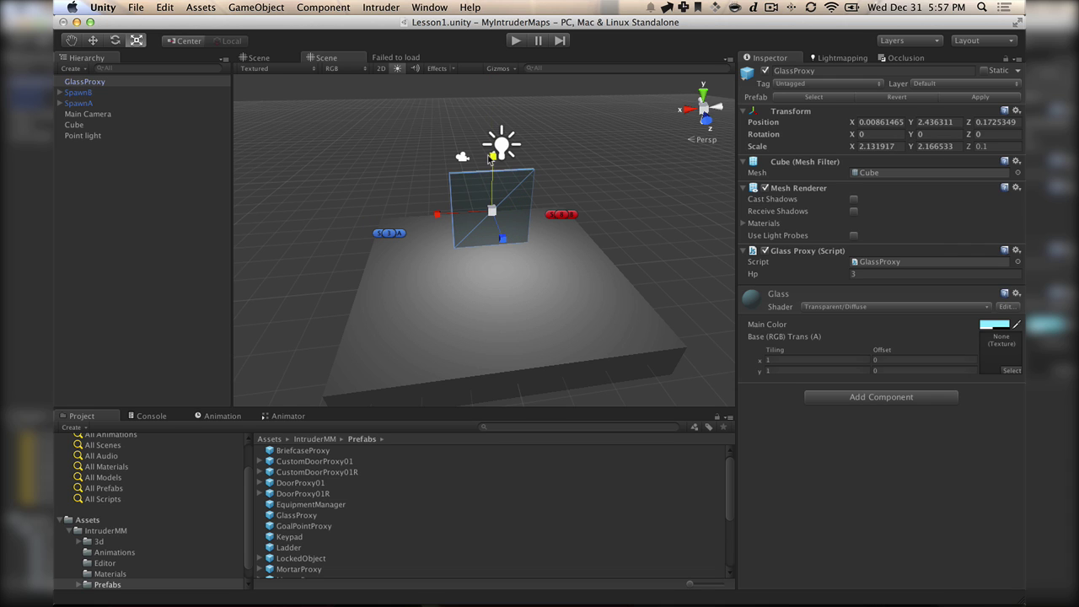
Step: Export the scene for Intruder, reload it in-game with /res, and join the Intruders team
left_click(380, 7)
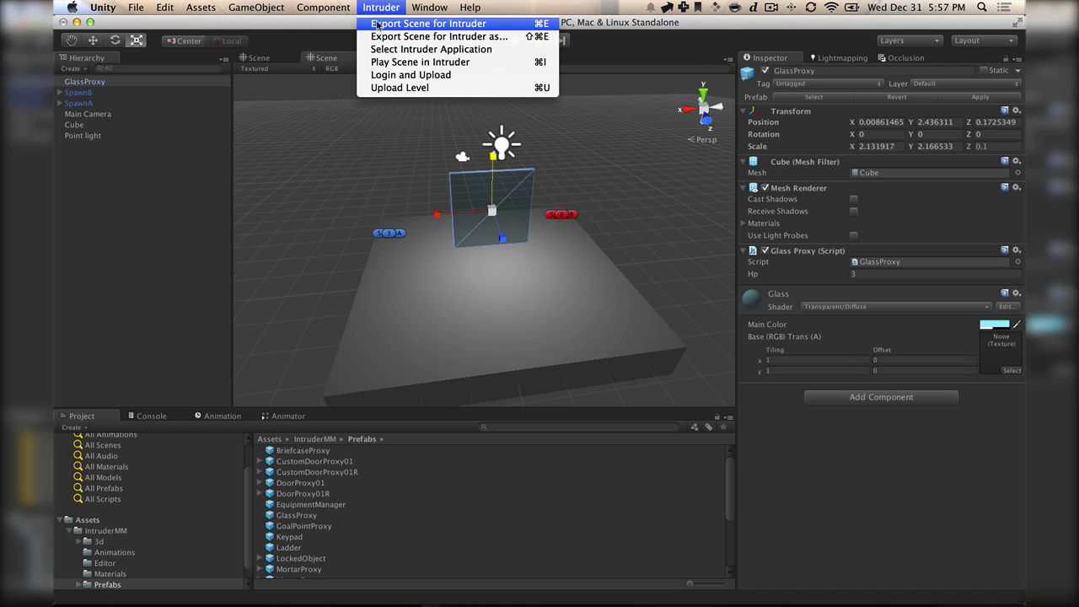
left_click(377, 24)
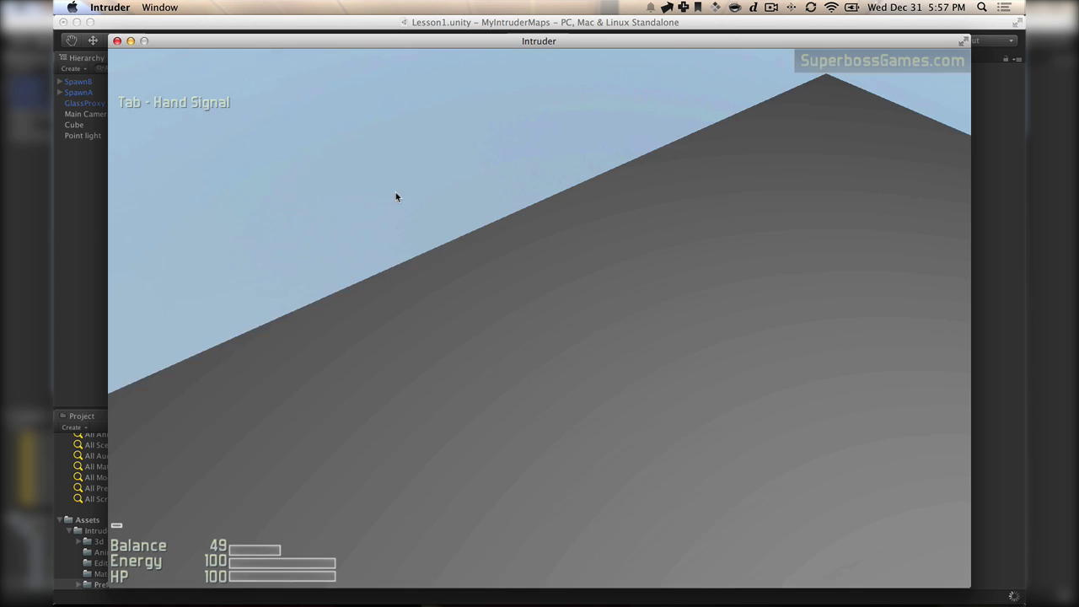
key("Return")
type("/")
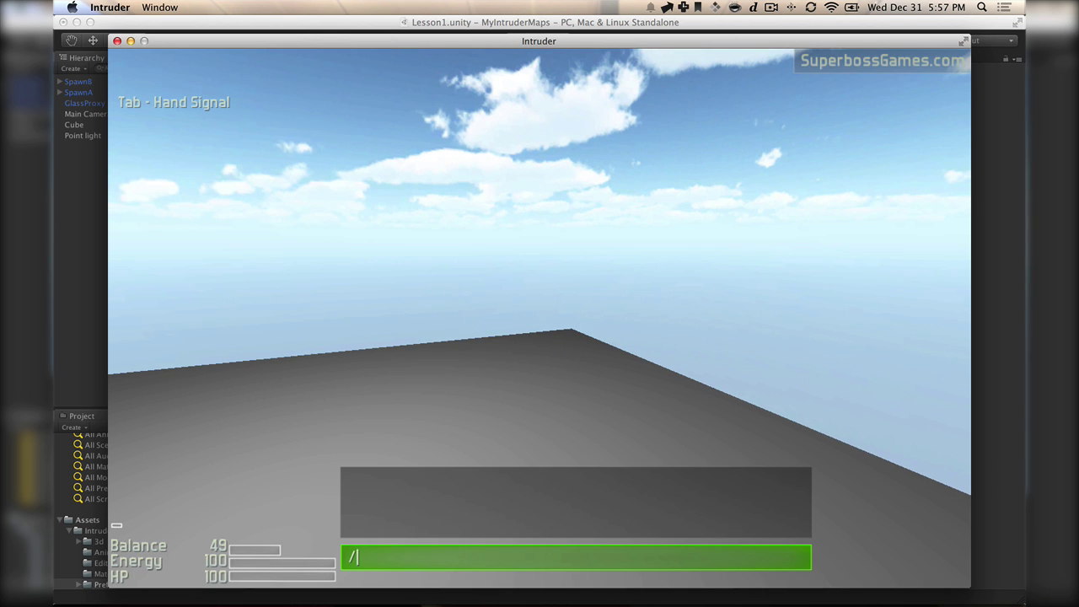
type("res")
key("Return")
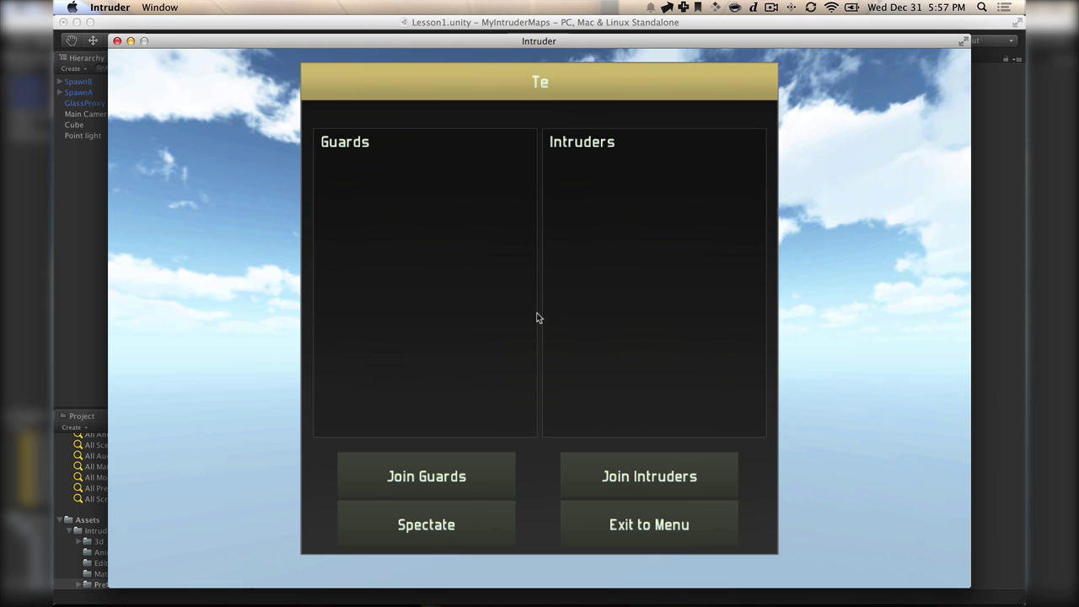
left_click(582, 477)
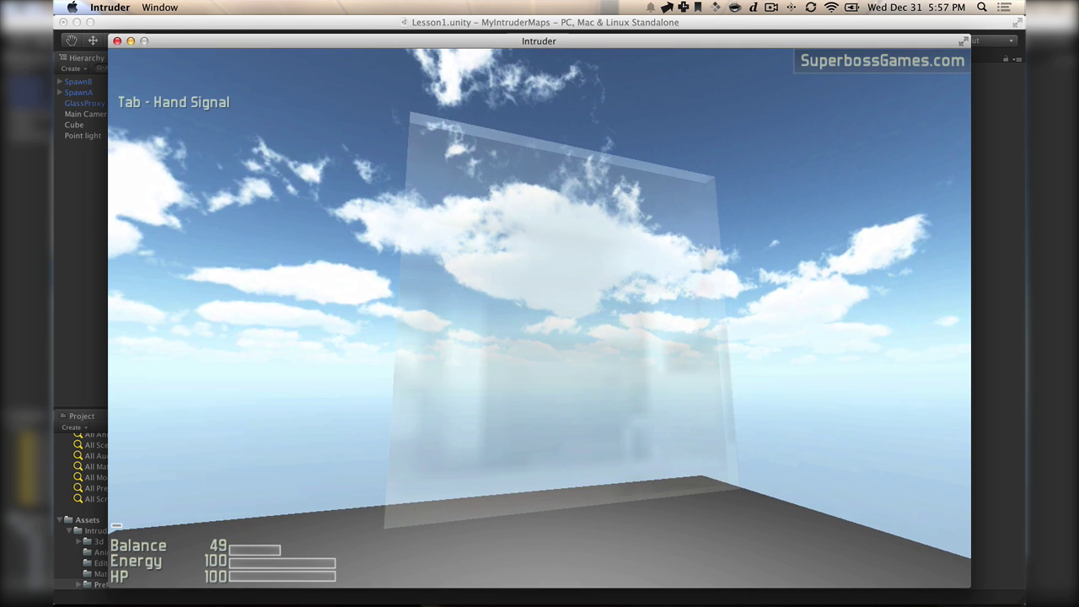
Step: Shatter the glass pane with the pistol and quit the game
key("1")
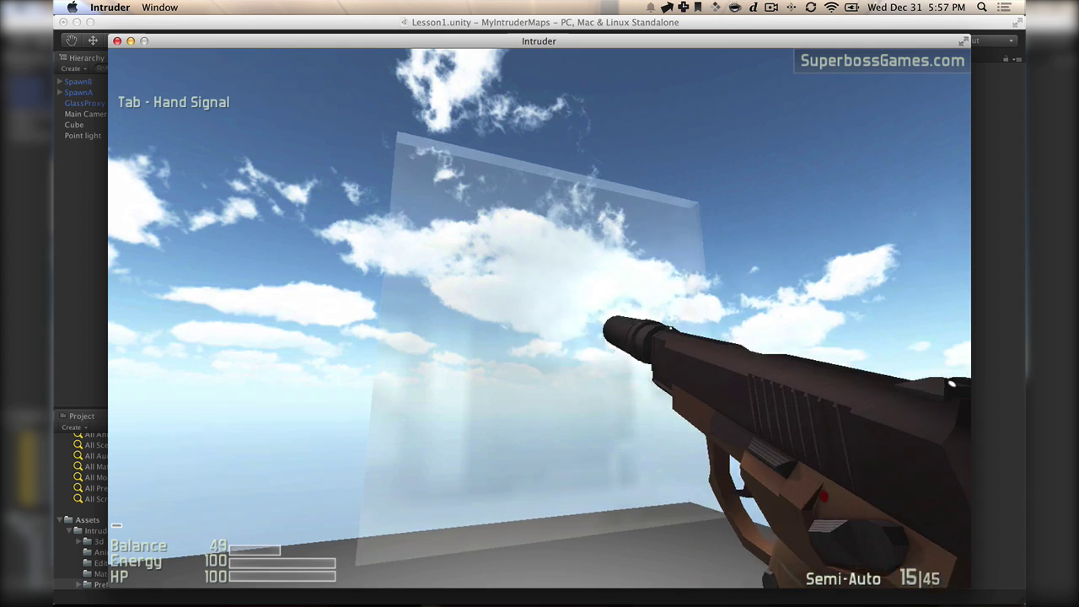
left_click(539, 318)
left_click(540, 318)
left_click(539, 318)
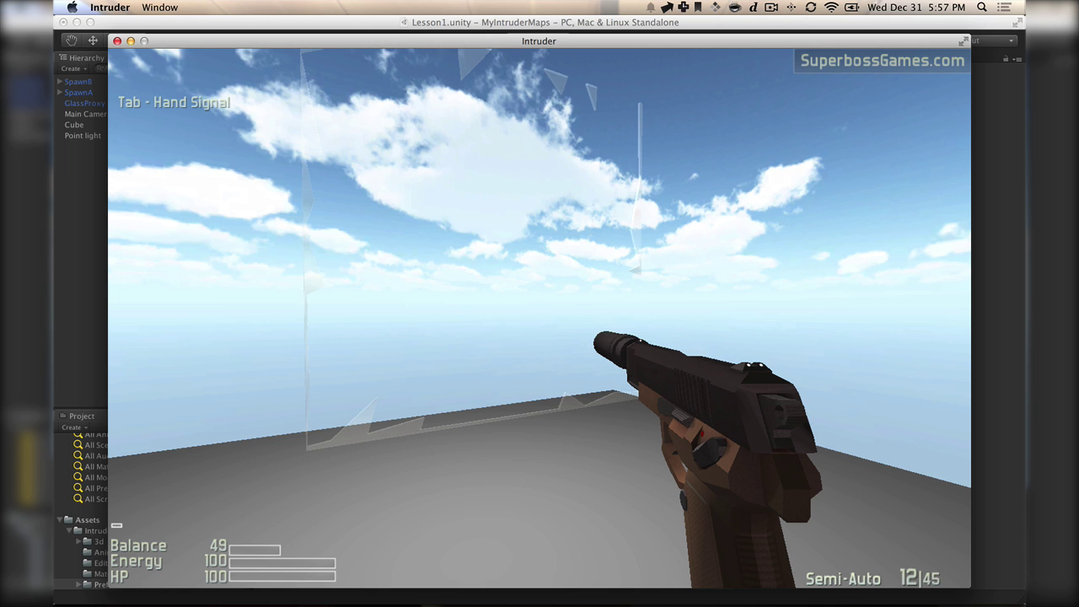
key("super+q")
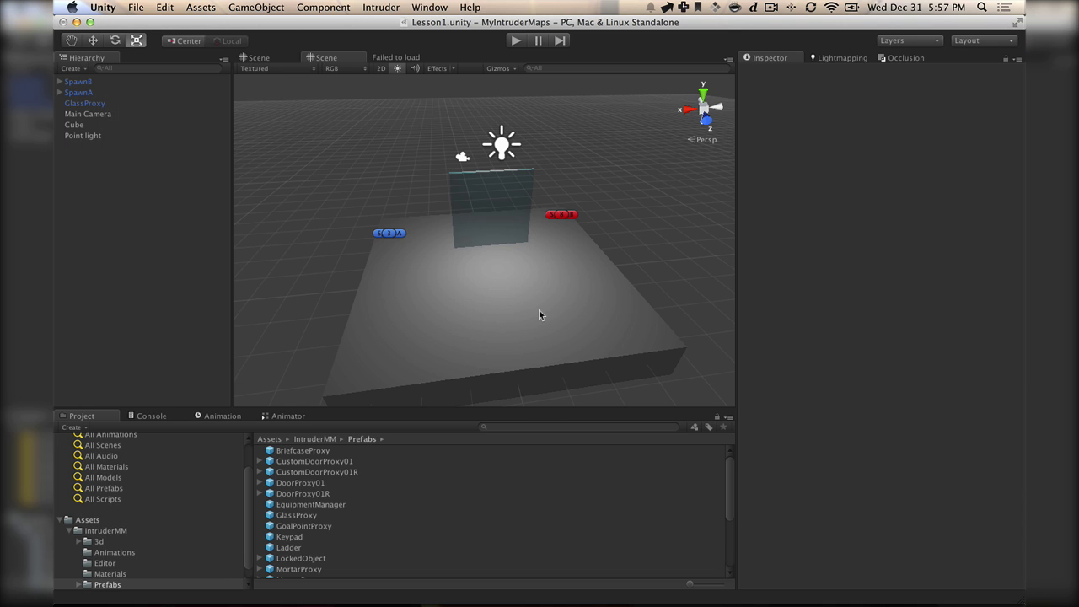
Step: Log in to the Intruder uploader with the account username and password and test the login
left_click(397, 6)
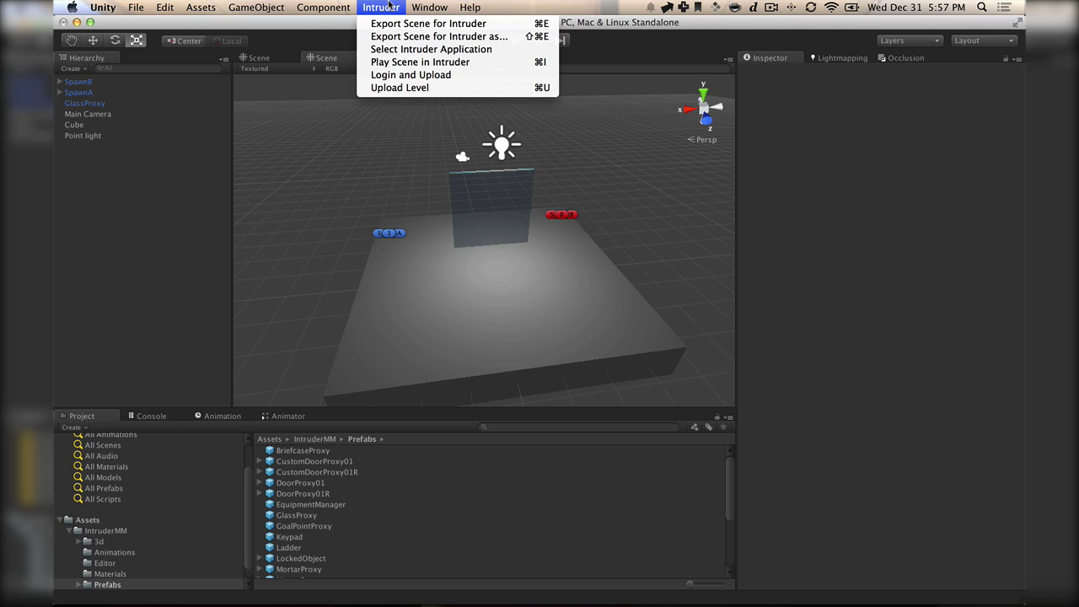
left_click(405, 74)
left_click(444, 202)
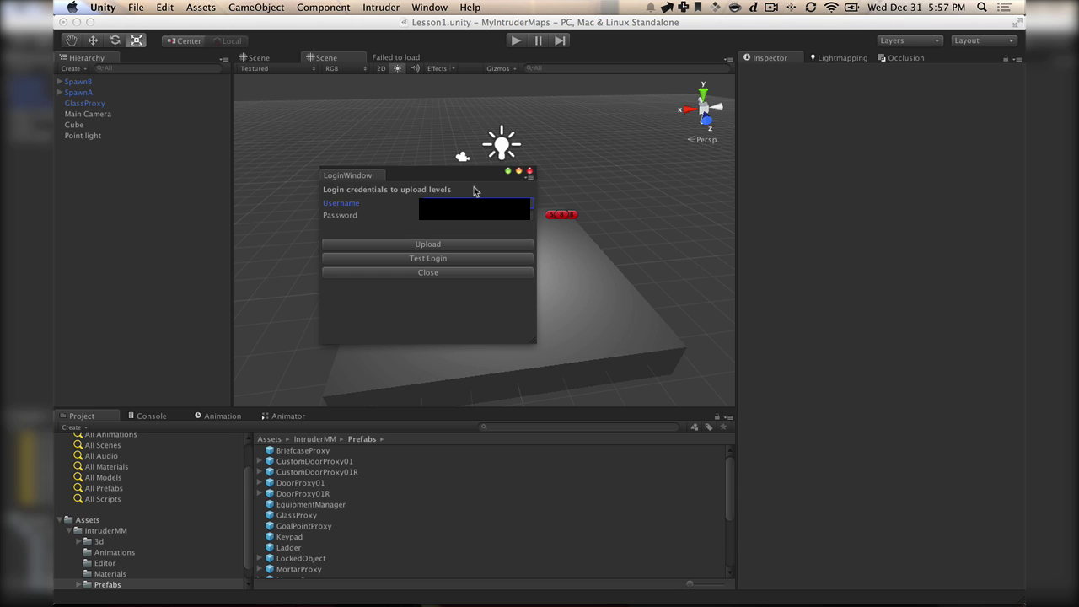
key("Tab")
left_click(463, 261)
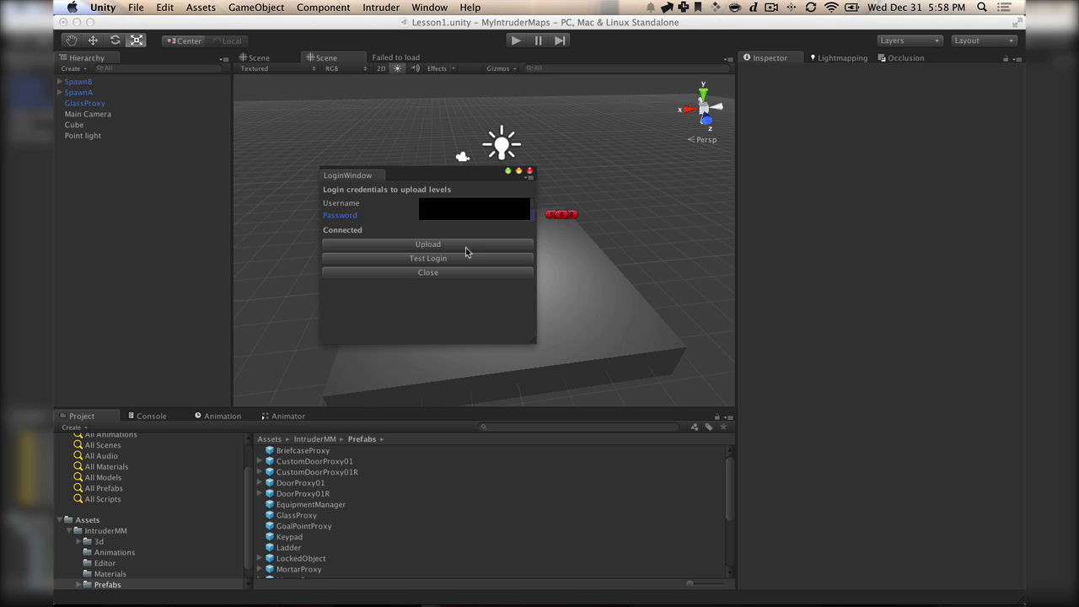
Step: Upload Lesson1.ilf and check that the Console reports Upload complete!
left_click(468, 244)
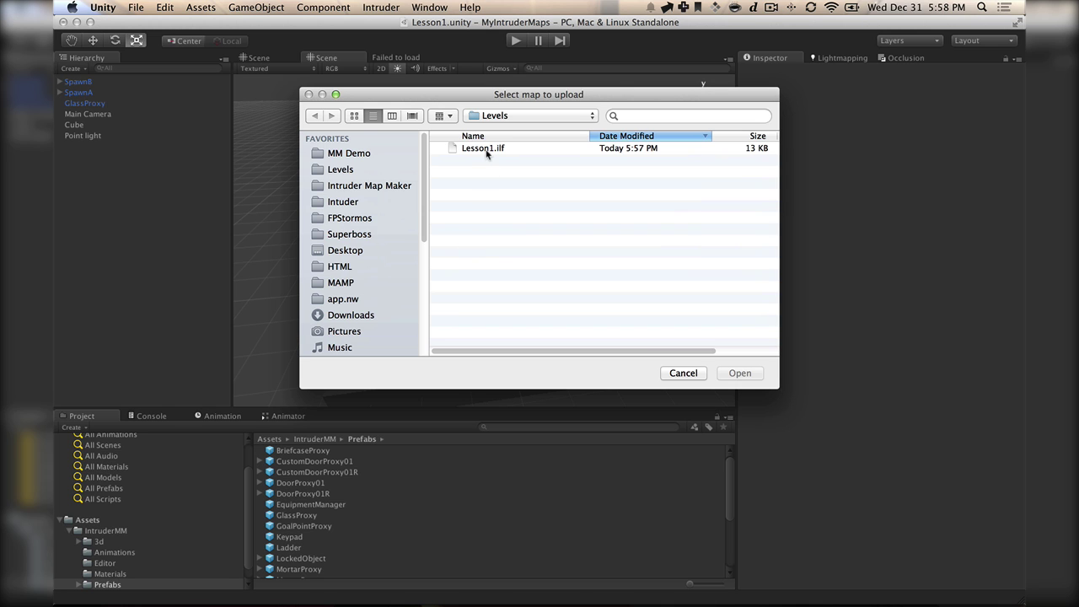
left_click(487, 149)
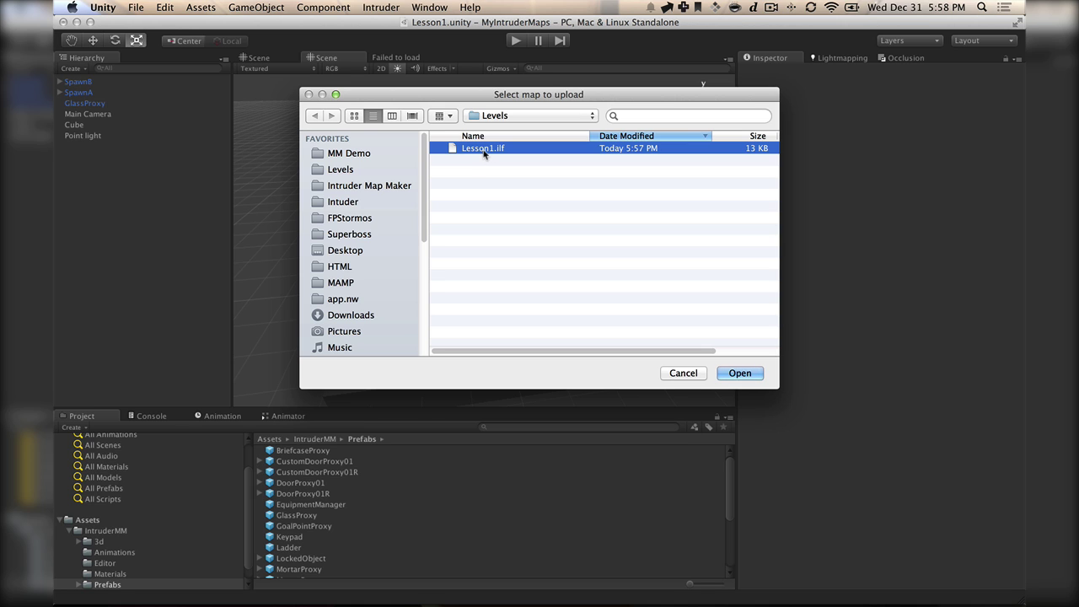
double_click(485, 149)
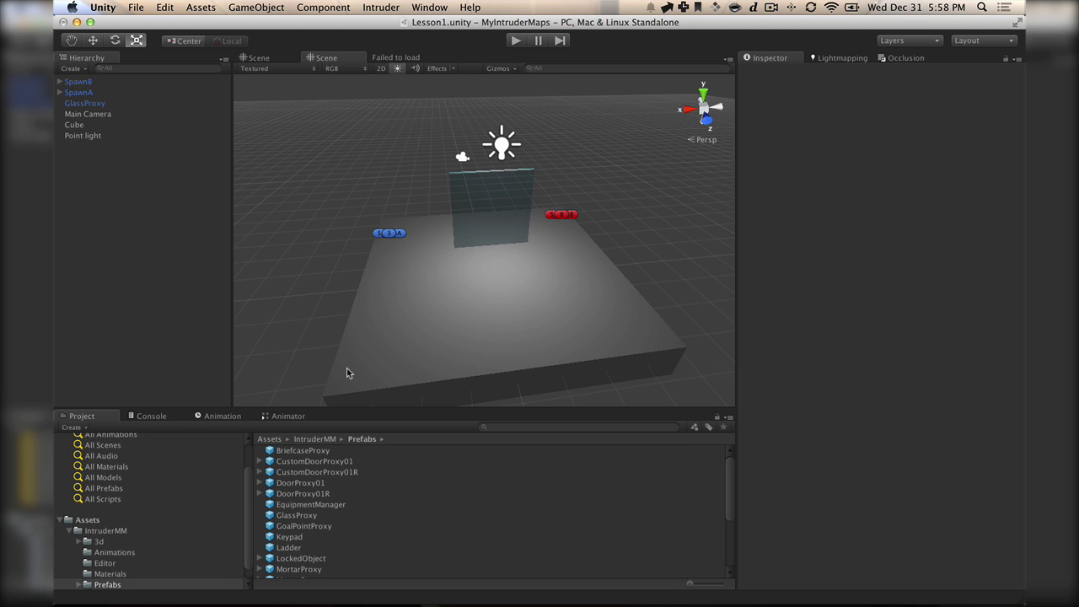
left_click(152, 417)
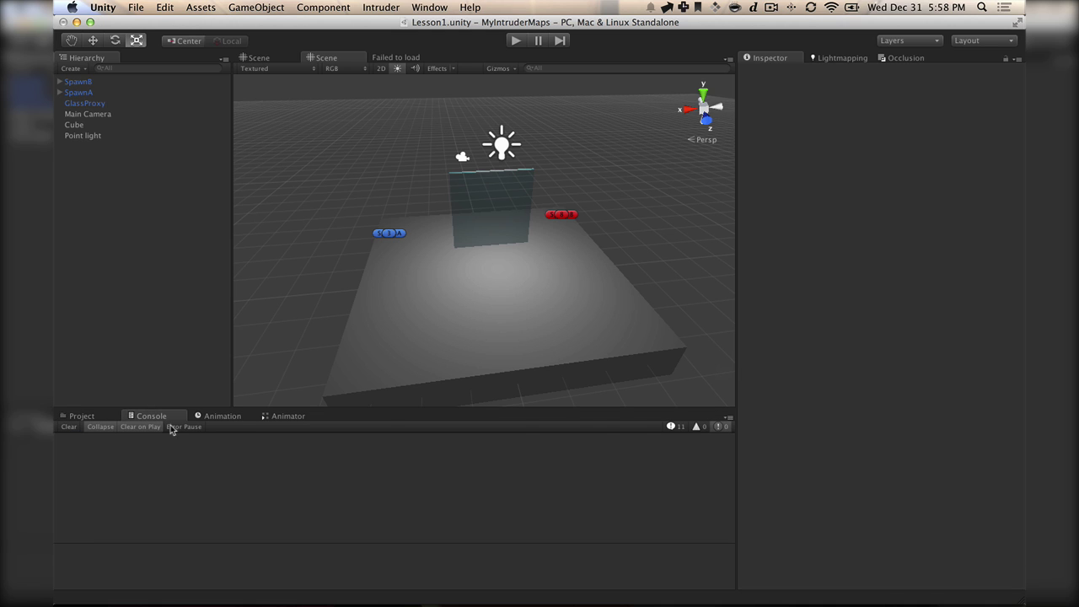
left_click(672, 426)
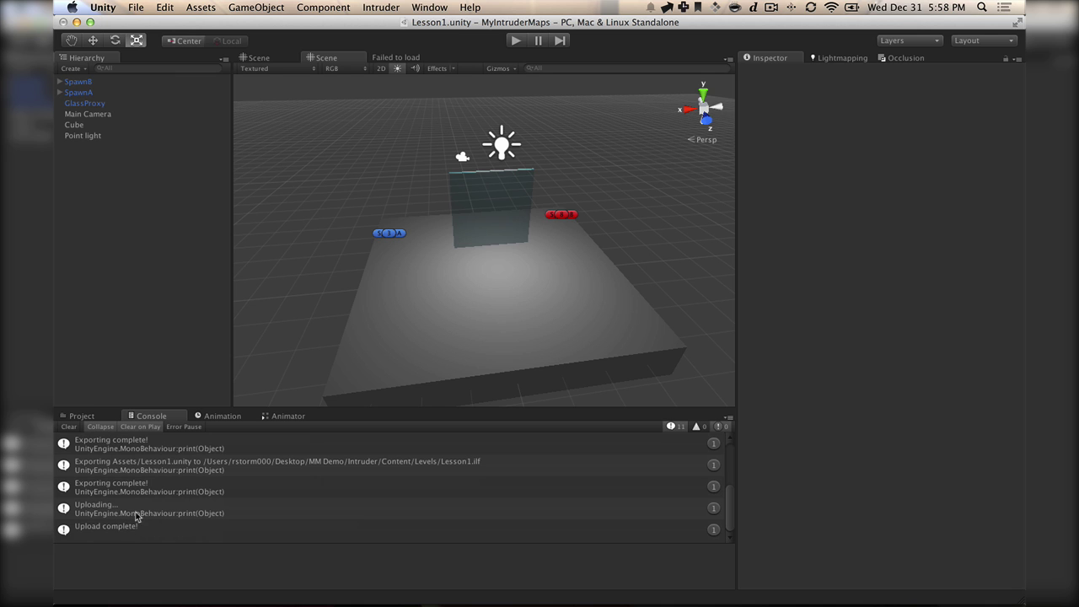
Step: Launch the Intruder app from Finder's MM Demo > Intruder folder and start it from the configuration dialog
mouse_move(43, 600)
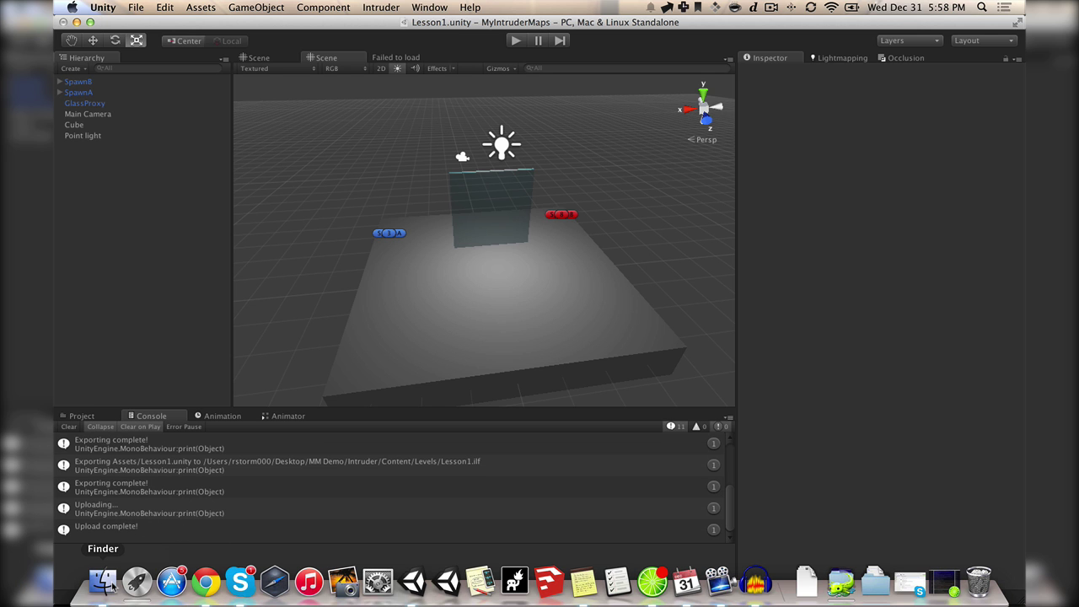
left_click(103, 581)
double_click(311, 156)
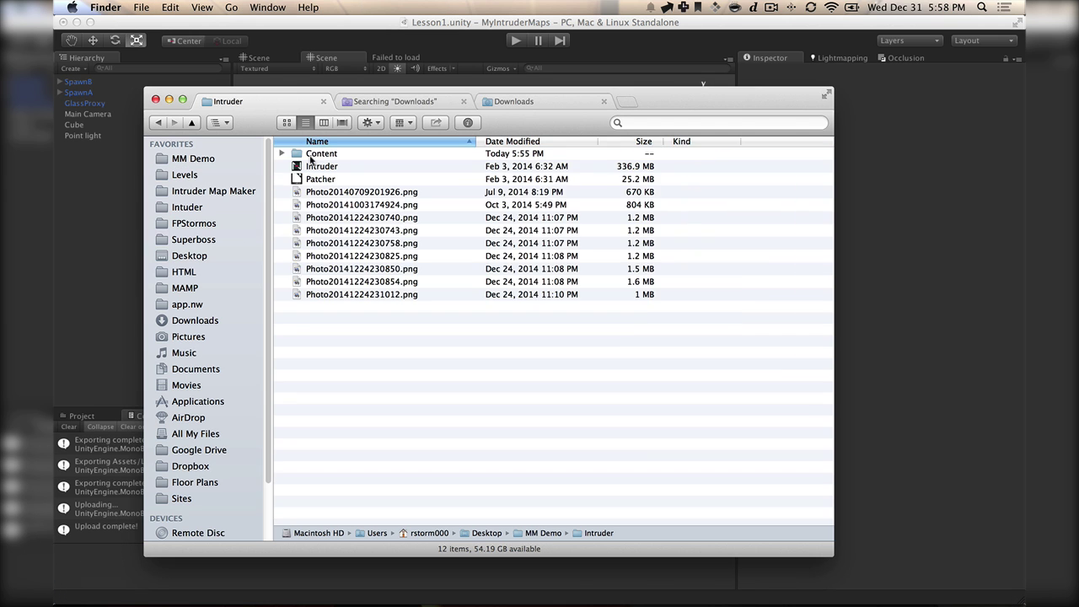
double_click(321, 167)
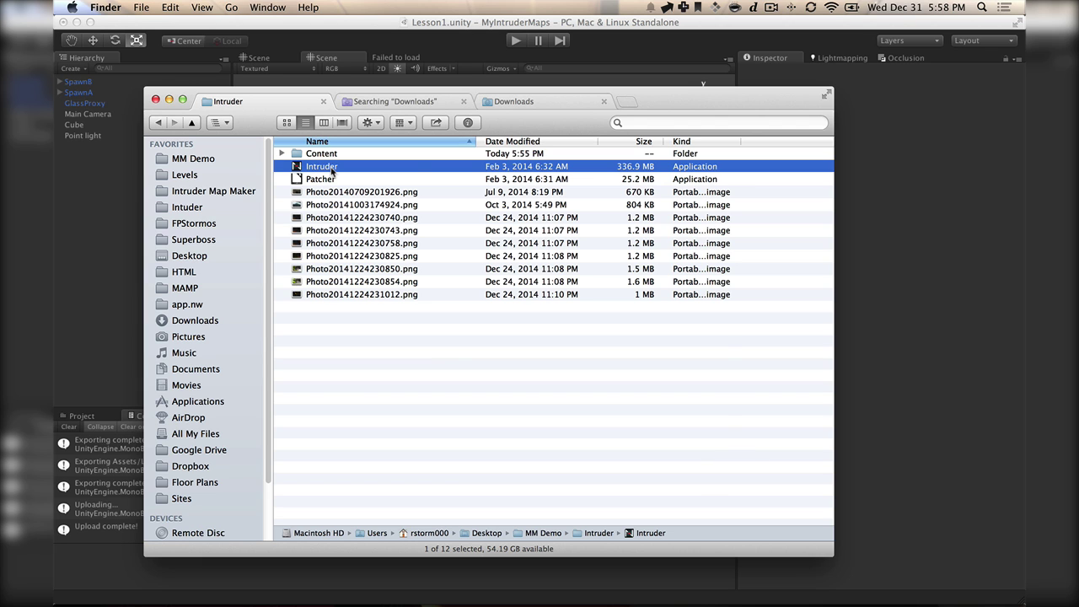
key("Return")
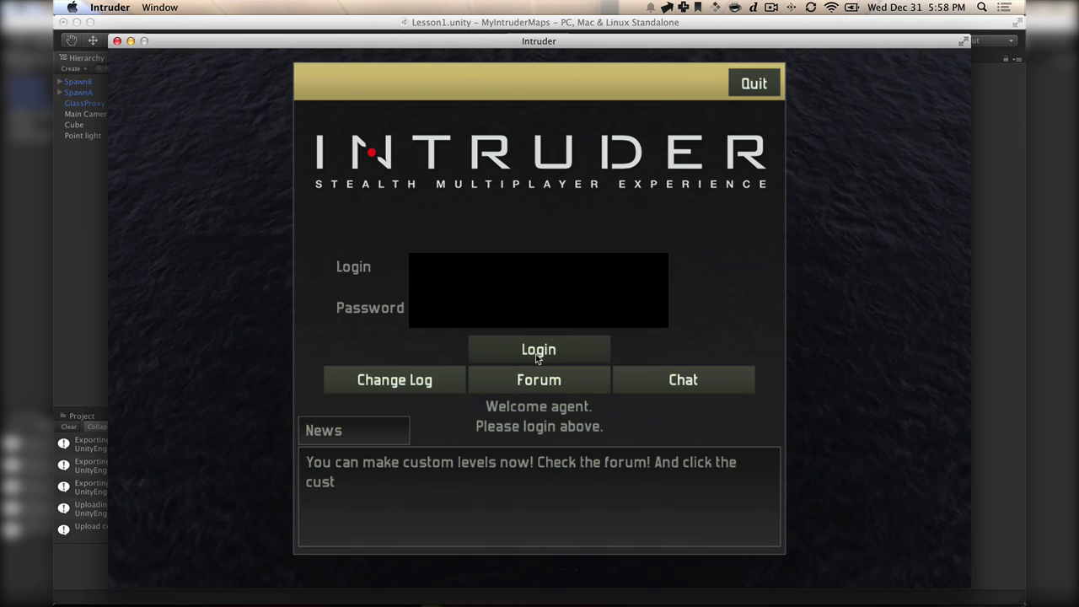
Step: Log in, load lesson1 from the Custom Server map list, and join a team
left_click(536, 354)
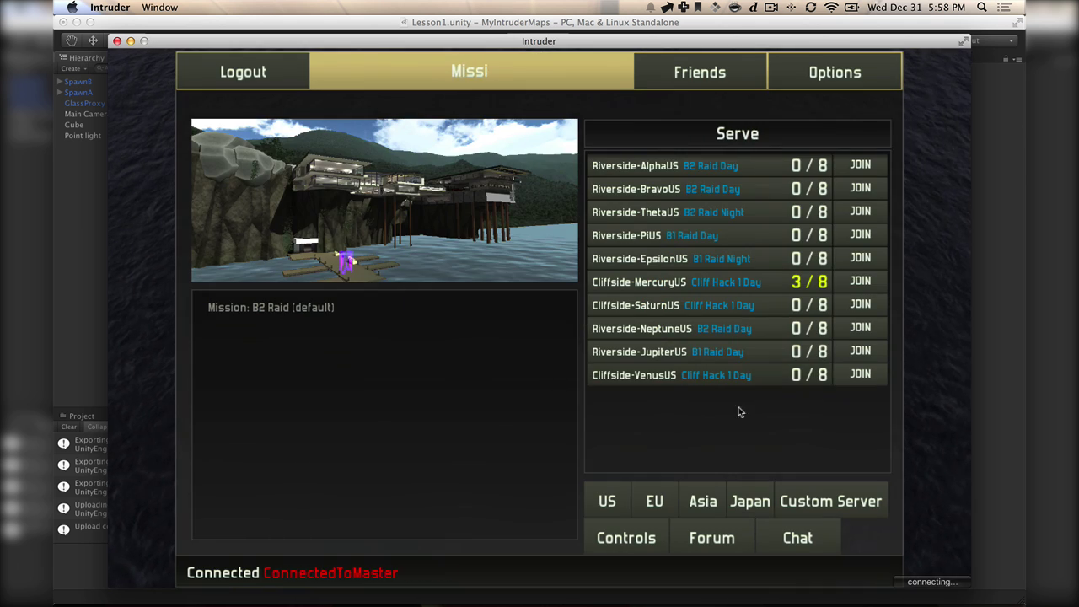
left_click(839, 503)
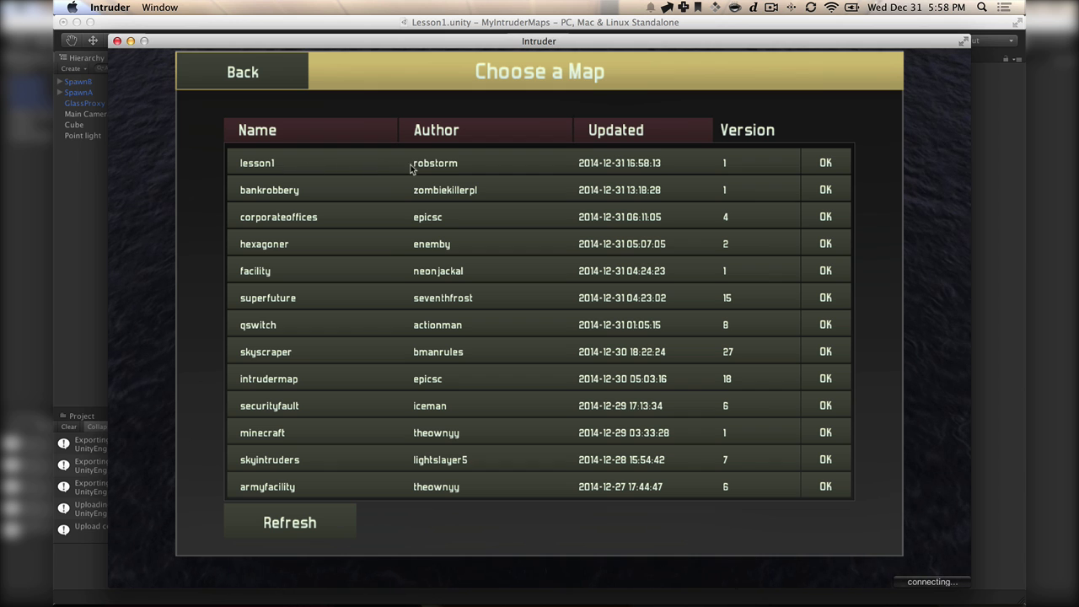
left_click(826, 162)
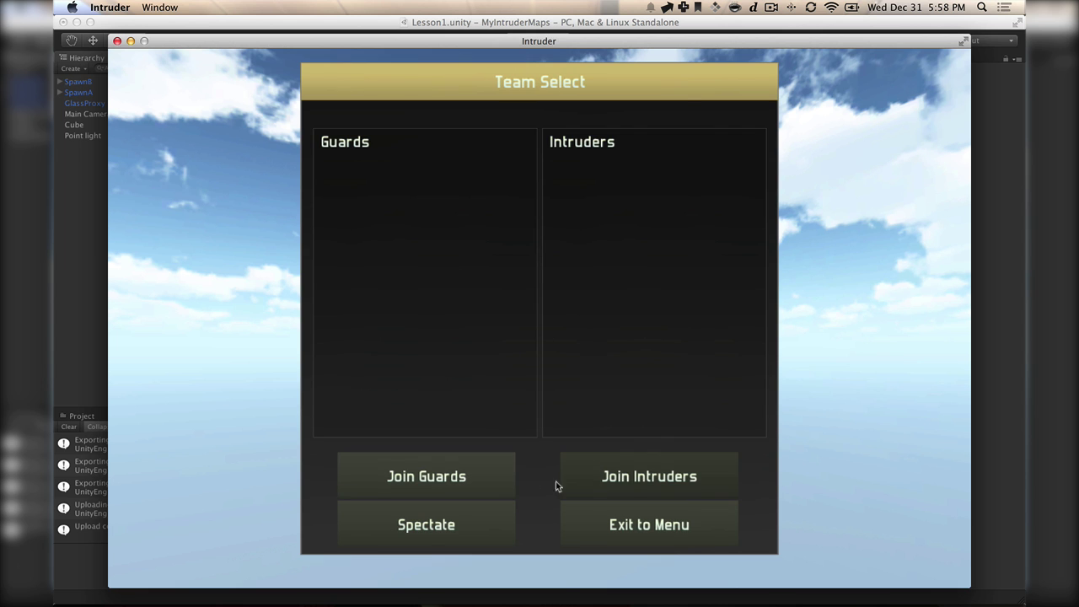
left_click(460, 488)
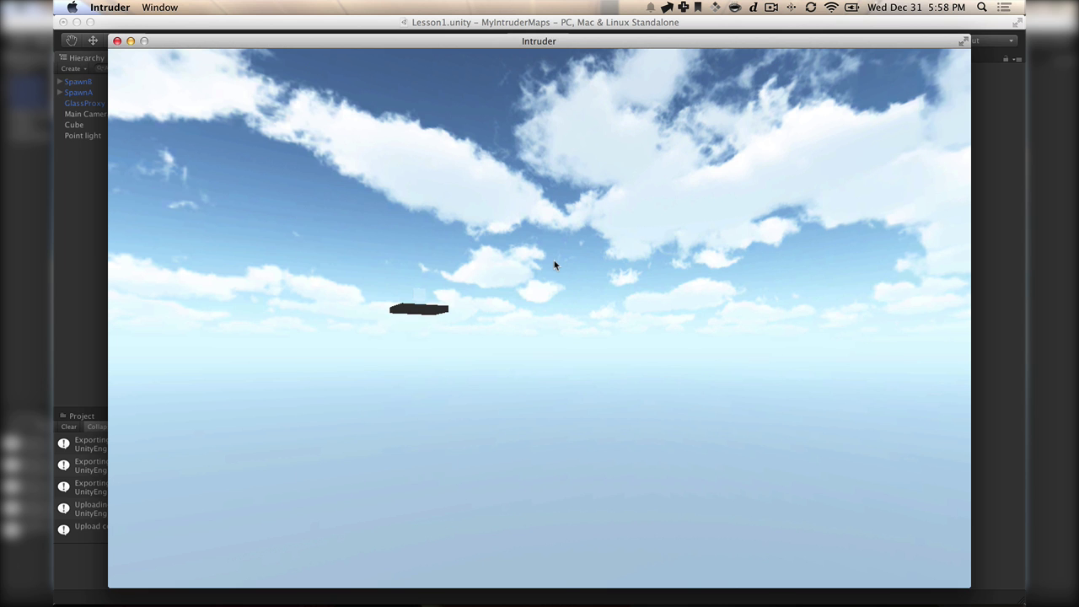